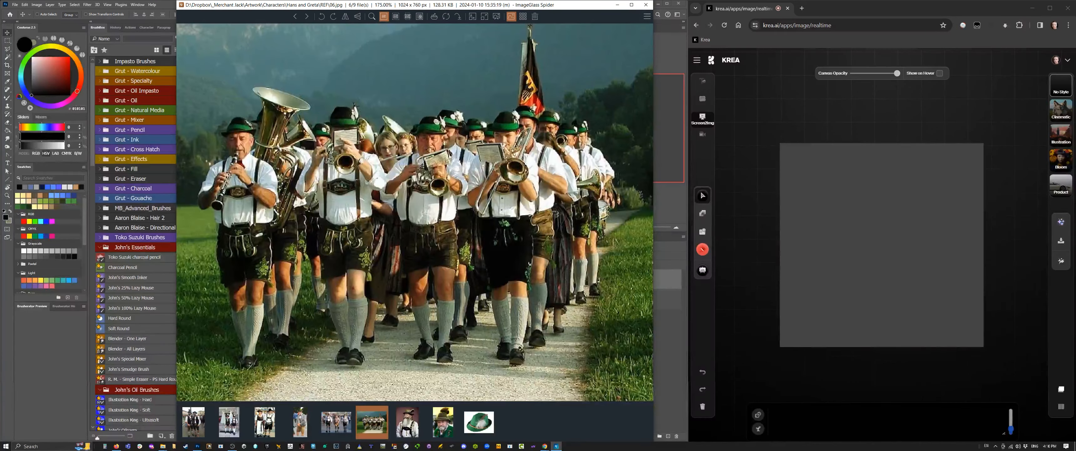
{"action": "key", "text": "Right"}
{"action": "key", "text": "Right"}
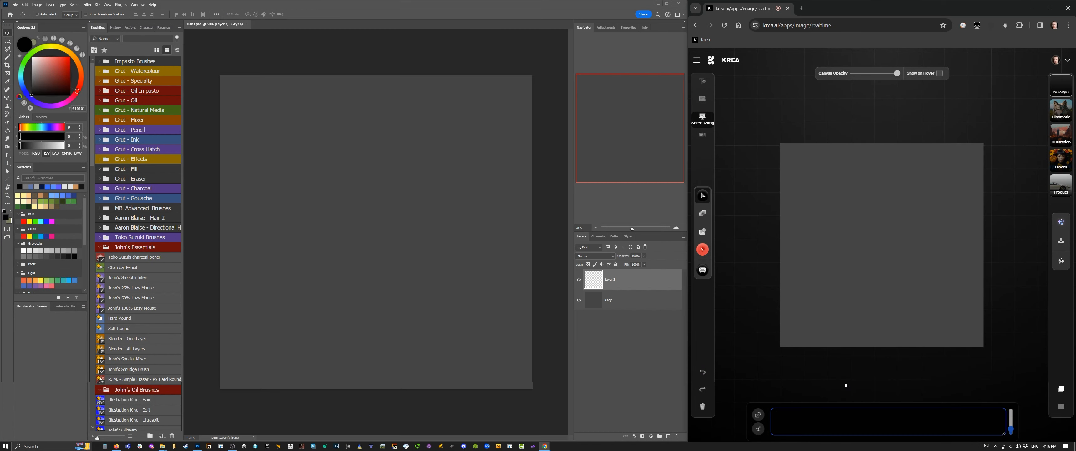
Step: Browse the costume reference photos and enter the prompt "middle aged german man in traditional costume" in Krea's realtime generator
{"action": "type", "text": "middle ag"}
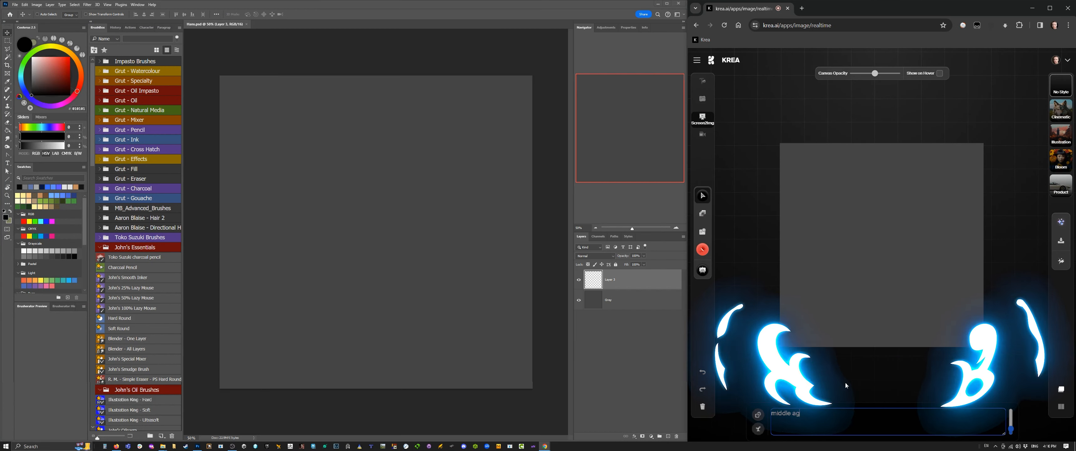
{"action": "type", "text": "ed german"}
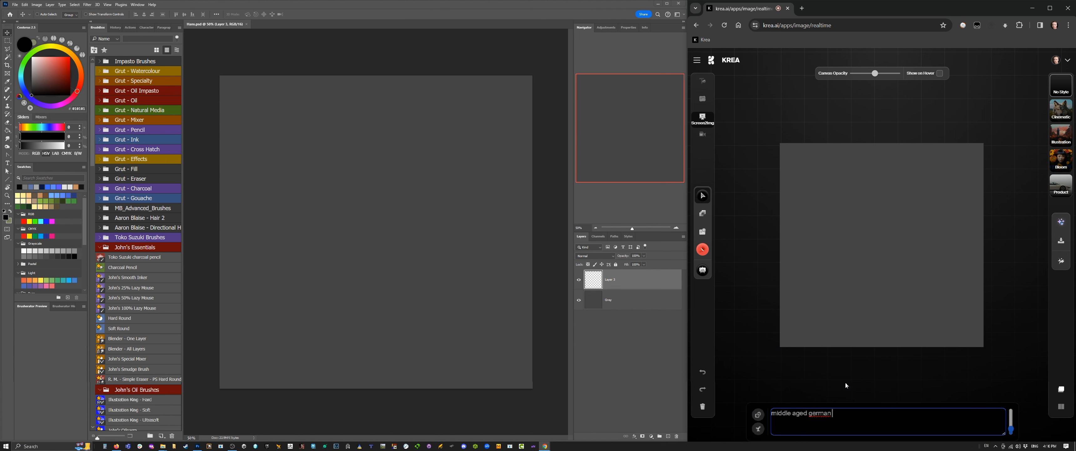
{"action": "type", "text": " man in traditional costume"}
Step: Switch to Photoshop and sketch the man's head outline and shoulders with the Charcoal Pencil brush
{"action": "left_click", "coordinate": [400, 59]}
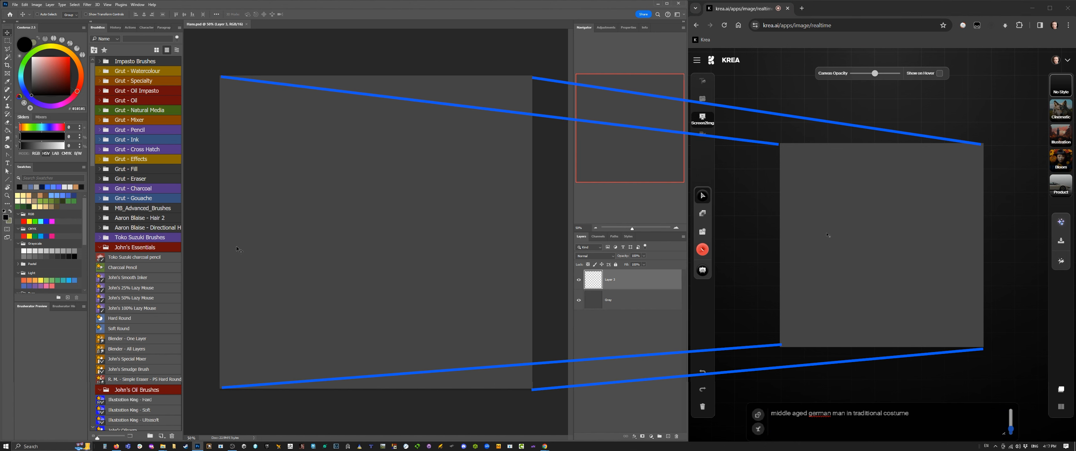
{"action": "left_click", "coordinate": [127, 268]}
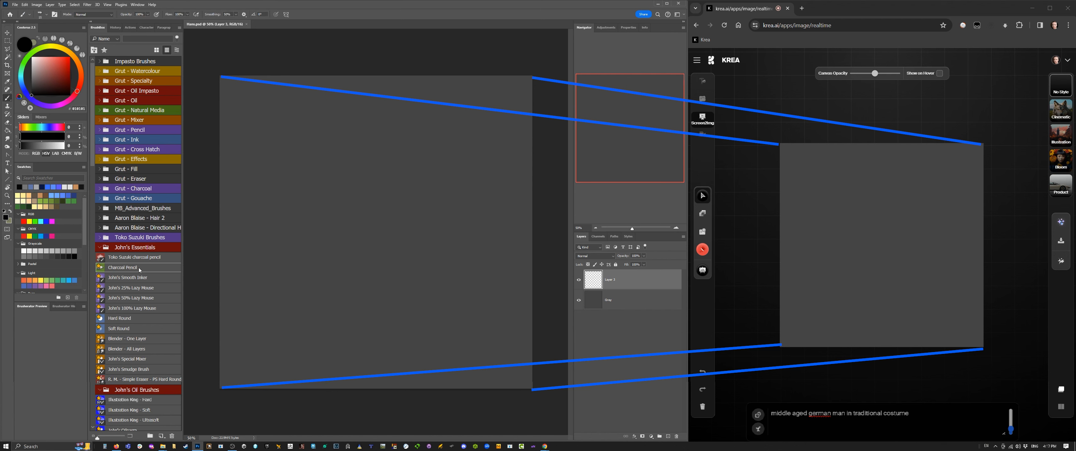
{"action": "left_click", "coordinate": [27, 52]}
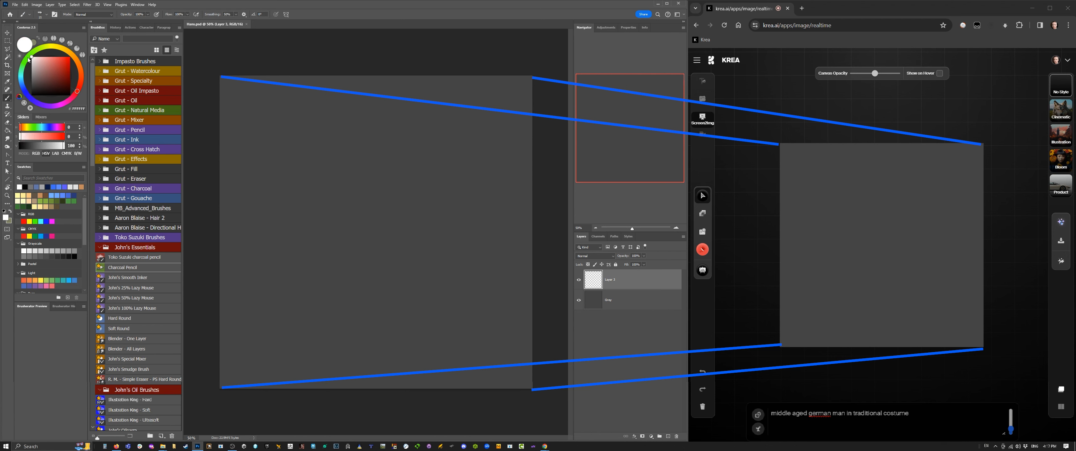
{"action": "mouse_move", "coordinate": [354, 137]}
{"action": "left_mouse_down"}
{"action": "mouse_move", "coordinate": [407, 146]}
{"action": "mouse_move", "coordinate": [422, 182]}
{"action": "mouse_move", "coordinate": [421, 208]}
{"action": "left_mouse_up"}
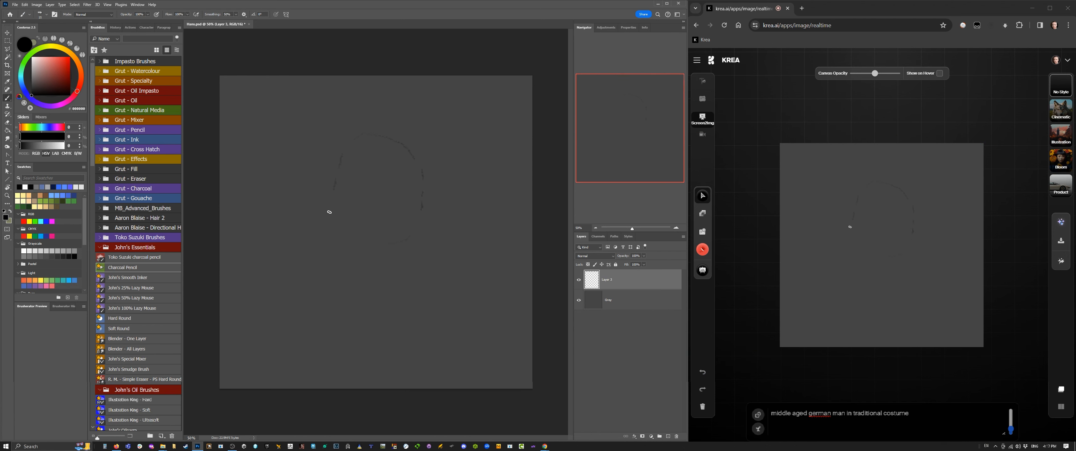
{"action": "left_click_drag", "start_coordinate": [432, 235], "coordinate": [478, 259]}
Step: Show the rulers and enlarge the sketch so the shoulders span nearly the full canvas width
{"action": "key", "text": "ctrl+r"}
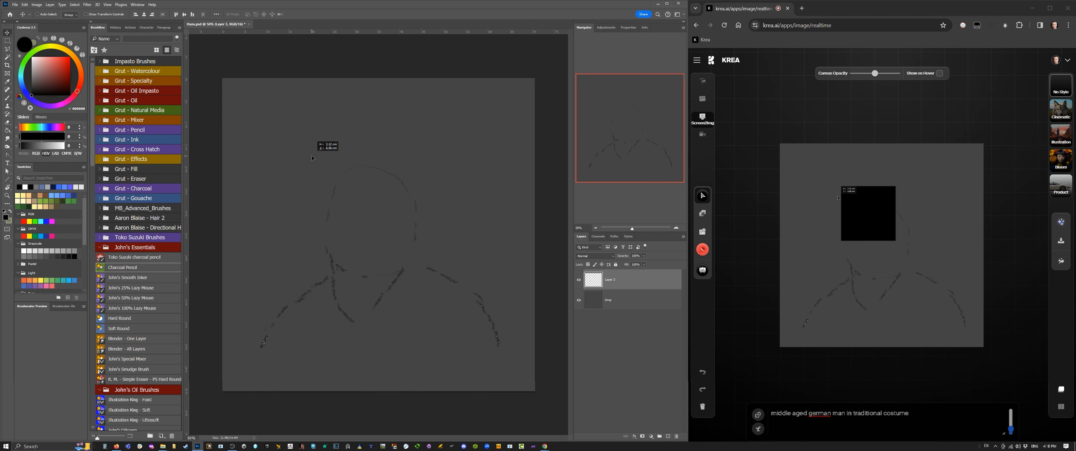
{"action": "key", "text": "ctrl+t"}
{"action": "left_click_drag", "start_coordinate": [501, 163], "coordinate": [537, 136]}
{"action": "left_click_drag", "start_coordinate": [454, 203], "coordinate": [475, 184]}
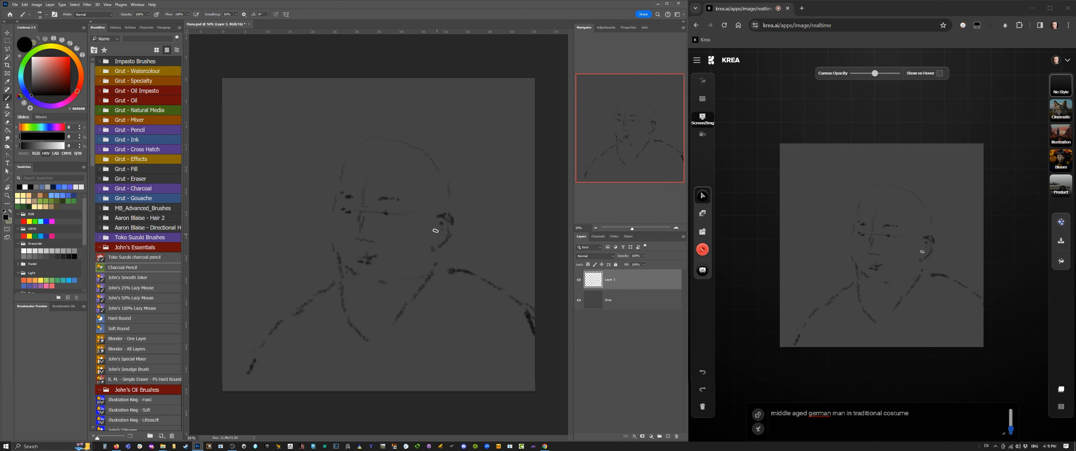
Step: Sketch the hat's curved, slanting brim across the man's forehead with dark strokes
{"action": "left_click_drag", "start_coordinate": [383, 165], "coordinate": [358, 164]}
{"action": "left_click_drag", "start_coordinate": [473, 193], "coordinate": [408, 178]}
{"action": "left_click_drag", "start_coordinate": [353, 153], "coordinate": [316, 162]}
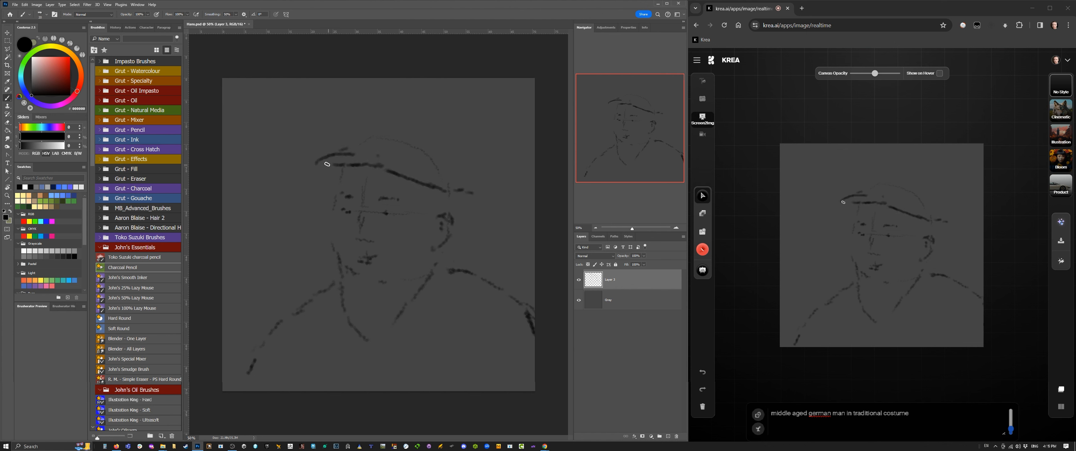
{"action": "mouse_move", "coordinate": [464, 184]}
{"action": "left_mouse_down"}
{"action": "mouse_move", "coordinate": [363, 153]}
{"action": "mouse_move", "coordinate": [334, 156]}
{"action": "left_mouse_up"}
Step: Sketch the hat's crown above the brim and undo the last unwanted stroke
{"action": "left_click_drag", "start_coordinate": [435, 129], "coordinate": [446, 167]}
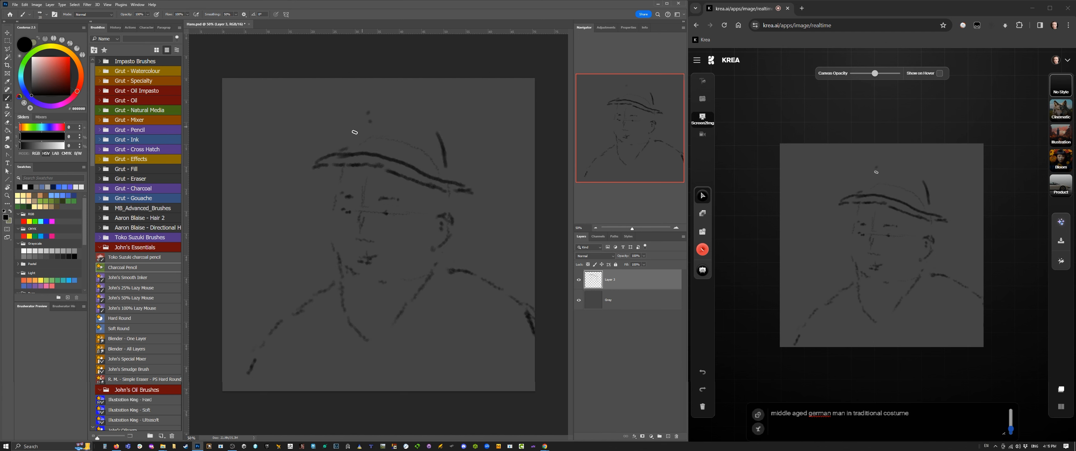
{"action": "left_click_drag", "start_coordinate": [352, 137], "coordinate": [368, 112]}
{"action": "left_click_drag", "start_coordinate": [441, 134], "coordinate": [377, 107]}
{"action": "key", "text": "ctrl+z"}
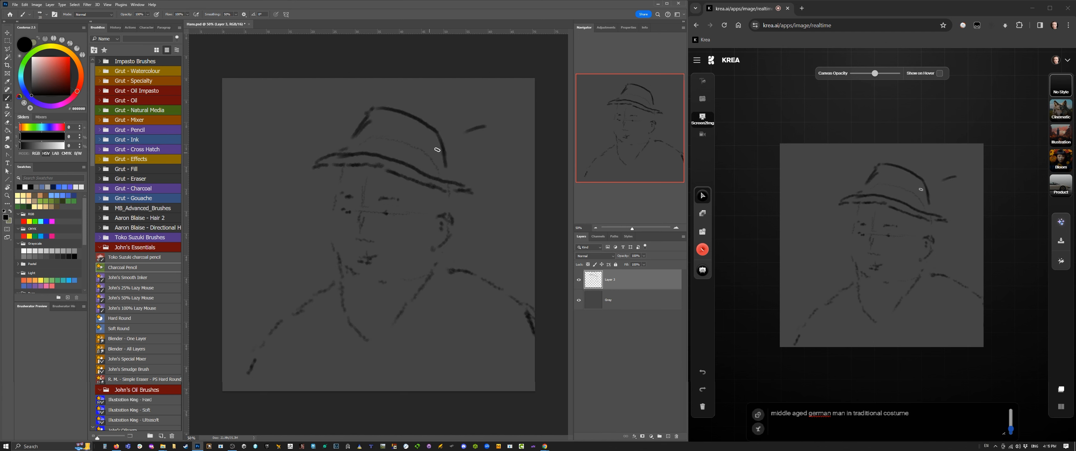
Step: Sketch a fan of feathers rising from the back of the hat
{"action": "left_click_drag", "start_coordinate": [438, 149], "coordinate": [426, 158]}
{"action": "left_click_drag", "start_coordinate": [486, 130], "coordinate": [424, 156]}
{"action": "left_click_drag", "start_coordinate": [490, 126], "coordinate": [447, 151]}
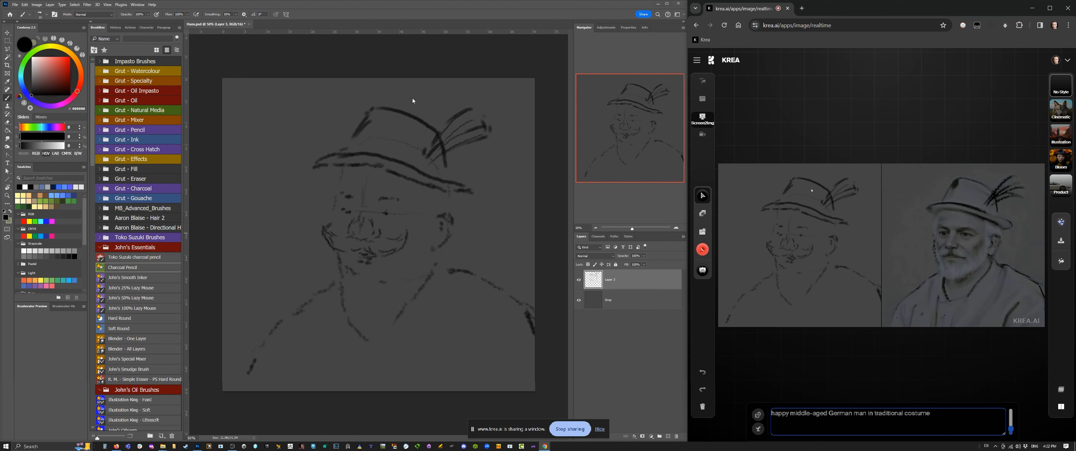
Step: Return to Photoshop and paint white strokes on the man's temple and cheek with an enlarged brush
{"action": "left_click", "coordinate": [409, 64]}
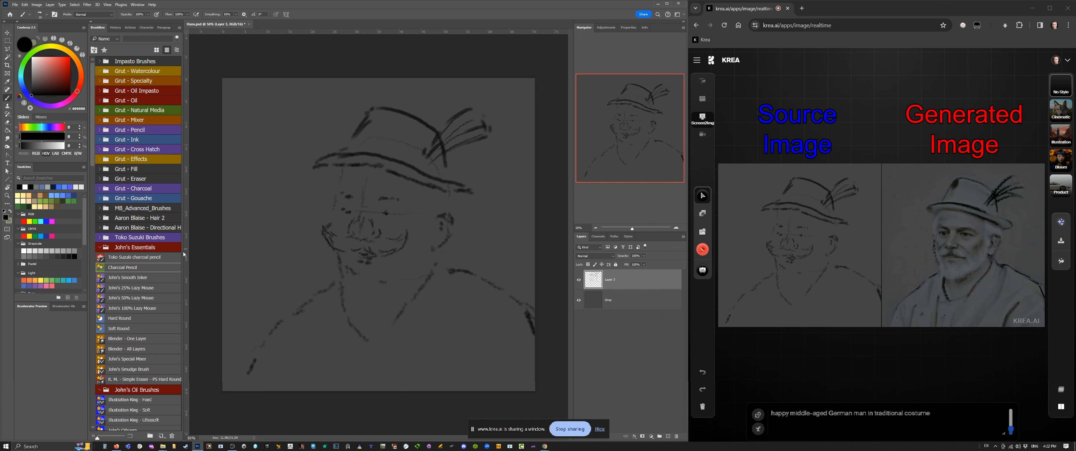
{"action": "left_click", "coordinate": [32, 57]}
{"action": "key", "text": "bracketright"}
{"action": "key", "text": "bracketright"}
{"action": "key", "text": "bracketright"}
{"action": "key", "text": "bracketright"}
{"action": "key", "text": "bracketright"}
{"action": "key", "text": "bracketright"}
{"action": "key", "text": "bracketright"}
{"action": "key", "text": "bracketright"}
{"action": "key", "text": "bracketright"}
{"action": "key", "text": "bracketright"}
{"action": "left_click_drag", "start_coordinate": [413, 202], "coordinate": [412, 224]}
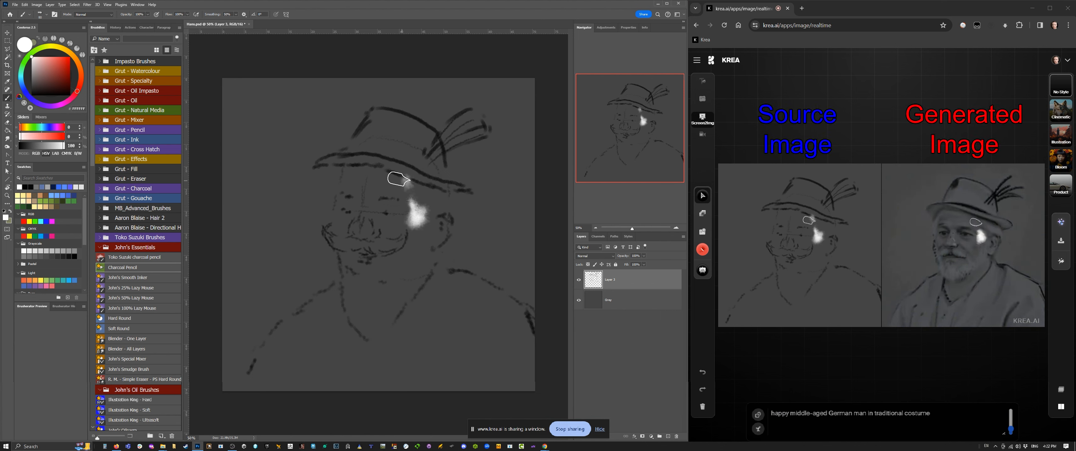
{"action": "left_click_drag", "start_coordinate": [405, 179], "coordinate": [417, 220]}
Step: Paint light grey patches on the forehead, the hanging beard and the side of the jaw
{"action": "left_click", "coordinate": [32, 63]}
{"action": "left_click", "coordinate": [31, 72]}
{"action": "left_click_drag", "start_coordinate": [408, 186], "coordinate": [382, 179]}
{"action": "mouse_move", "coordinate": [380, 269]}
{"action": "left_mouse_down"}
{"action": "mouse_move", "coordinate": [362, 325]}
{"action": "mouse_move", "coordinate": [351, 280]}
{"action": "mouse_move", "coordinate": [369, 329]}
{"action": "left_mouse_up"}
{"action": "left_click_drag", "start_coordinate": [417, 247], "coordinate": [408, 288]}
Step: Block in the shirt across both shoulders and the chest in light grey with a larger brush
{"action": "left_click_drag", "start_coordinate": [513, 310], "coordinate": [512, 387]}
{"action": "key", "text": "bracketright"}
{"action": "key", "text": "bracketright"}
{"action": "key", "text": "bracketright"}
{"action": "key", "text": "bracketright"}
{"action": "mouse_move", "coordinate": [456, 296]}
{"action": "left_mouse_down"}
{"action": "mouse_move", "coordinate": [423, 300]}
{"action": "mouse_move", "coordinate": [466, 388]}
{"action": "mouse_move", "coordinate": [411, 374]}
{"action": "left_mouse_up"}
{"action": "mouse_move", "coordinate": [331, 310]}
{"action": "left_mouse_down"}
{"action": "mouse_move", "coordinate": [349, 372]}
{"action": "mouse_move", "coordinate": [272, 331]}
{"action": "mouse_move", "coordinate": [278, 376]}
{"action": "mouse_move", "coordinate": [377, 390]}
{"action": "mouse_move", "coordinate": [365, 378]}
{"action": "mouse_move", "coordinate": [497, 310]}
{"action": "mouse_move", "coordinate": [450, 281]}
{"action": "mouse_move", "coordinate": [380, 338]}
{"action": "left_mouse_up"}
{"action": "left_click_drag", "start_coordinate": [333, 296], "coordinate": [305, 311]}
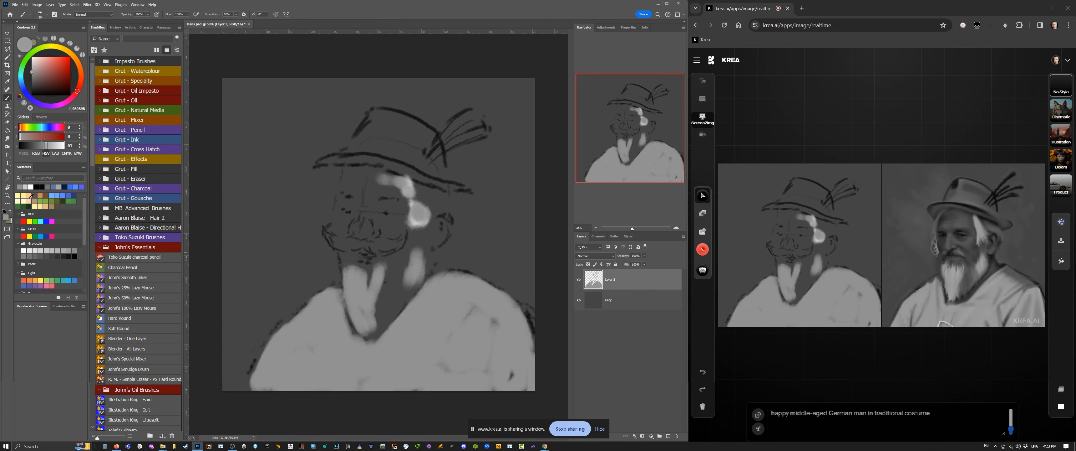
Step: Paint dark green suspenders with two shoulder straps and a connecting chest piece, using a smaller brush
{"action": "left_click", "coordinate": [28, 207]}
{"action": "key", "text": "bracketleft"}
{"action": "key", "text": "bracketleft"}
{"action": "key", "text": "bracketleft"}
{"action": "key", "text": "bracketleft"}
{"action": "key", "text": "bracketleft"}
{"action": "key", "text": "bracketleft"}
{"action": "mouse_move", "coordinate": [472, 291]}
{"action": "left_mouse_down"}
{"action": "mouse_move", "coordinate": [444, 322]}
{"action": "mouse_move", "coordinate": [461, 297]}
{"action": "mouse_move", "coordinate": [432, 365]}
{"action": "mouse_move", "coordinate": [462, 290]}
{"action": "mouse_move", "coordinate": [437, 320]}
{"action": "mouse_move", "coordinate": [419, 388]}
{"action": "left_mouse_up"}
{"action": "left_click_drag", "start_coordinate": [340, 300], "coordinate": [322, 389]}
{"action": "left_click_drag", "start_coordinate": [342, 303], "coordinate": [326, 360]}
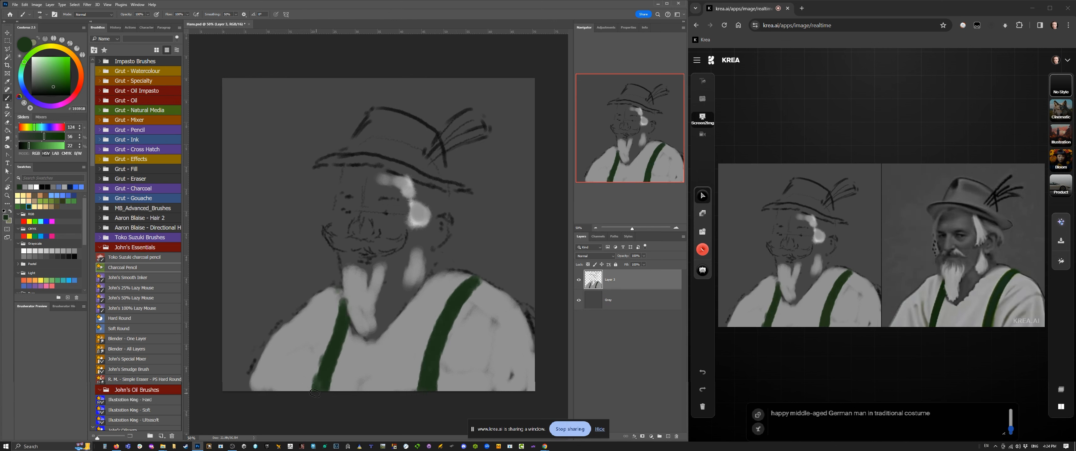
{"action": "mouse_move", "coordinate": [406, 377]}
{"action": "left_mouse_down"}
{"action": "mouse_move", "coordinate": [383, 372]}
{"action": "mouse_move", "coordinate": [395, 387]}
{"action": "mouse_move", "coordinate": [334, 383]}
{"action": "left_mouse_up"}
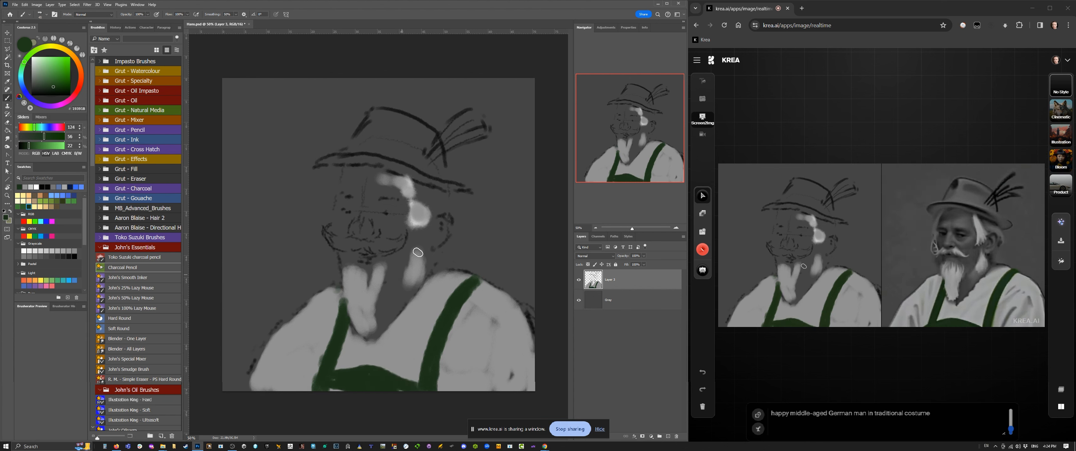
Step: Fill the hat with dark green and shade above the brim with an even darker green
{"action": "mouse_move", "coordinate": [403, 152]}
{"action": "left_mouse_down"}
{"action": "mouse_move", "coordinate": [451, 186]}
{"action": "mouse_move", "coordinate": [358, 158]}
{"action": "mouse_move", "coordinate": [419, 137]}
{"action": "mouse_move", "coordinate": [416, 159]}
{"action": "mouse_move", "coordinate": [394, 128]}
{"action": "mouse_move", "coordinate": [402, 122]}
{"action": "mouse_move", "coordinate": [372, 119]}
{"action": "mouse_move", "coordinate": [419, 136]}
{"action": "mouse_move", "coordinate": [384, 133]}
{"action": "mouse_move", "coordinate": [406, 160]}
{"action": "mouse_move", "coordinate": [369, 133]}
{"action": "left_mouse_up"}
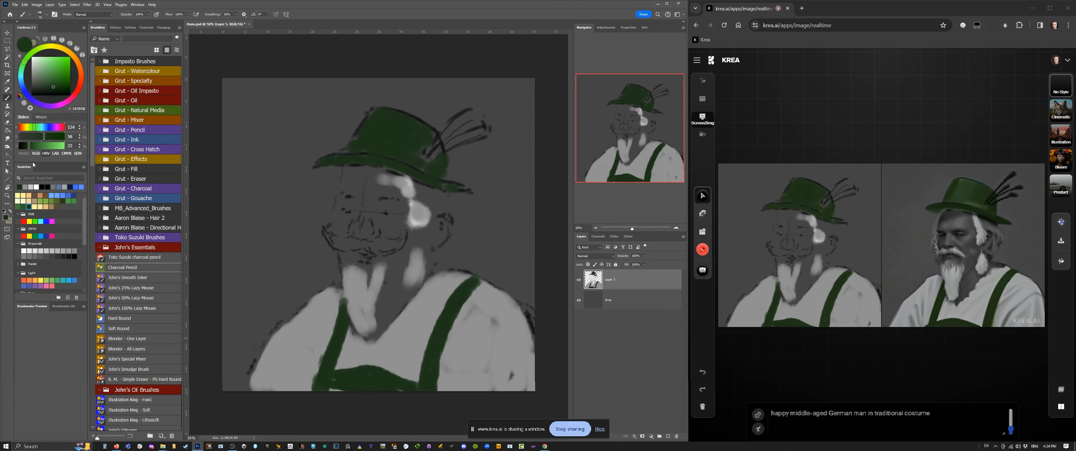
{"action": "left_click", "coordinate": [24, 146]}
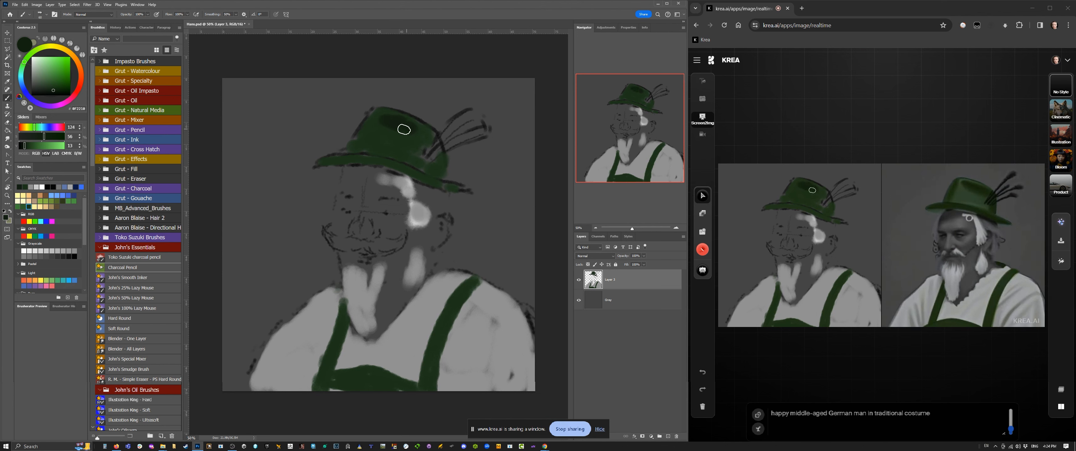
{"action": "left_click_drag", "start_coordinate": [396, 165], "coordinate": [331, 161]}
Step: Paint bright yellow-green highlights on the hat's crown with a slightly larger brush
{"action": "left_click", "coordinate": [58, 74]}
{"action": "left_click", "coordinate": [31, 53]}
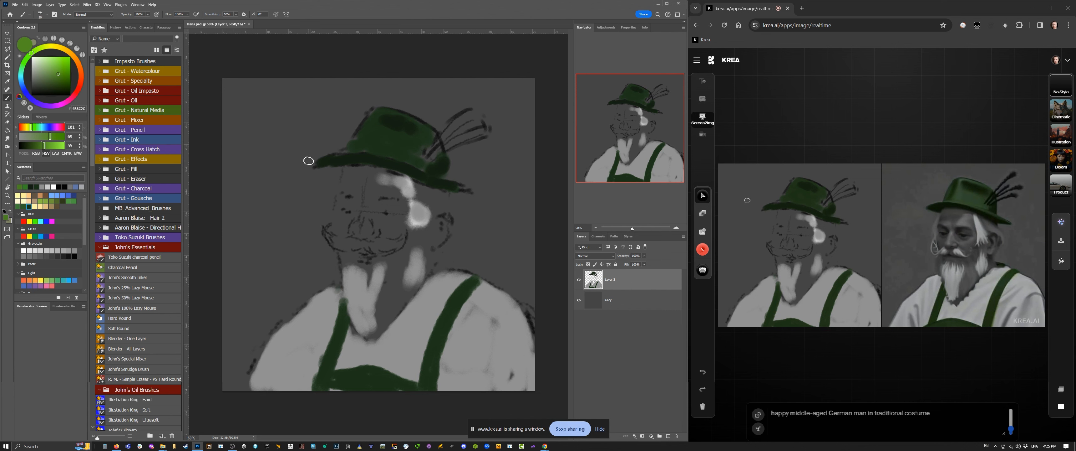
{"action": "key", "text": "bracketright"}
{"action": "key", "text": "bracketright"}
{"action": "left_click_drag", "start_coordinate": [430, 133], "coordinate": [407, 144]}
{"action": "left_click_drag", "start_coordinate": [397, 140], "coordinate": [383, 140]}
{"action": "left_click_drag", "start_coordinate": [391, 112], "coordinate": [377, 136]}
Step: Block in the face's skin over the cheeks, eye area, forehead and nose in a warm orange tan
{"action": "key", "text": "bracketright"}
{"action": "key", "text": "bracketright"}
{"action": "key", "text": "bracketright"}
{"action": "key", "text": "bracketright"}
{"action": "key", "text": "bracketright"}
{"action": "key", "text": "bracketright"}
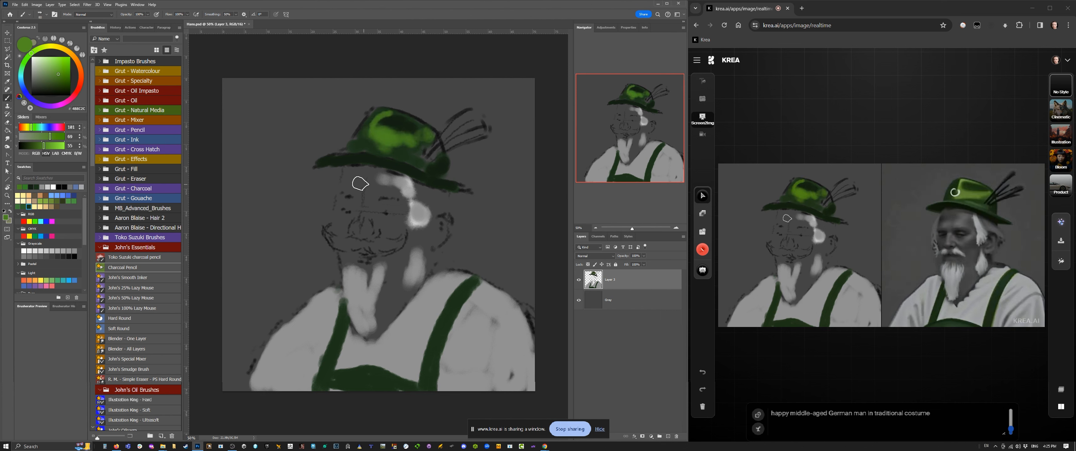
{"action": "left_click", "coordinate": [46, 207]}
{"action": "left_click", "coordinate": [76, 61]}
{"action": "left_click", "coordinate": [54, 68]}
{"action": "left_click_drag", "start_coordinate": [391, 233], "coordinate": [401, 222]}
{"action": "left_click_drag", "start_coordinate": [380, 219], "coordinate": [391, 227]}
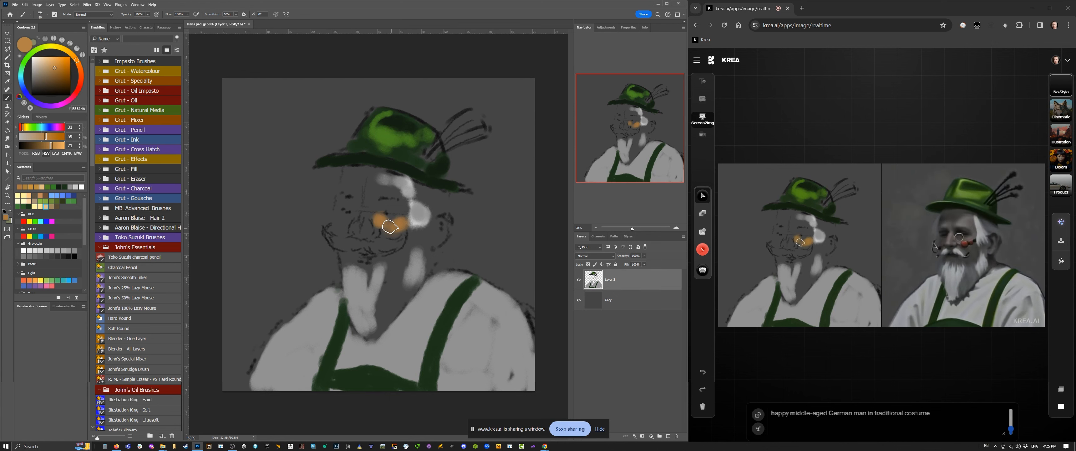
{"action": "left_click_drag", "start_coordinate": [383, 194], "coordinate": [395, 193]}
{"action": "mouse_move", "coordinate": [385, 180]}
{"action": "left_mouse_down"}
{"action": "mouse_move", "coordinate": [422, 207]}
{"action": "mouse_move", "coordinate": [400, 233]}
{"action": "mouse_move", "coordinate": [439, 218]}
{"action": "mouse_move", "coordinate": [444, 228]}
{"action": "mouse_move", "coordinate": [386, 178]}
{"action": "mouse_move", "coordinate": [335, 169]}
{"action": "mouse_move", "coordinate": [337, 234]}
{"action": "mouse_move", "coordinate": [367, 207]}
{"action": "left_mouse_up"}
{"action": "key", "text": "bracketleft"}
{"action": "mouse_move", "coordinate": [396, 203]}
{"action": "left_mouse_down"}
{"action": "mouse_move", "coordinate": [360, 204]}
{"action": "mouse_move", "coordinate": [350, 229]}
{"action": "left_mouse_up"}
Step: Fill the beard with its sampled grey and blend the forehead and cheek colours with one of John's Oil Brushes
{"action": "left_click", "coordinate": [369, 303], "text": "alt"}
{"action": "left_click_drag", "start_coordinate": [375, 312], "coordinate": [396, 268]}
{"action": "scroll", "coordinate": [138, 356], "scroll_direction": "down", "scroll_amount": 3}
{"action": "left_click", "coordinate": [122, 369]}
{"action": "left_click", "coordinate": [405, 184], "text": "alt"}
{"action": "left_click_drag", "start_coordinate": [403, 182], "coordinate": [419, 220]}
{"action": "mouse_move", "coordinate": [350, 172]}
{"action": "left_mouse_down"}
{"action": "mouse_move", "coordinate": [378, 216]}
{"action": "mouse_move", "coordinate": [367, 232]}
{"action": "left_mouse_up"}
Step: Pick a more saturated orange and paint the ear with a smaller brush
{"action": "left_click", "coordinate": [80, 73]}
{"action": "left_click", "coordinate": [63, 67]}
{"action": "left_click", "coordinate": [57, 61]}
{"action": "key", "text": "bracketleft"}
{"action": "key", "text": "bracketleft"}
{"action": "key", "text": "bracketleft"}
{"action": "left_click_drag", "start_coordinate": [445, 222], "coordinate": [428, 247]}
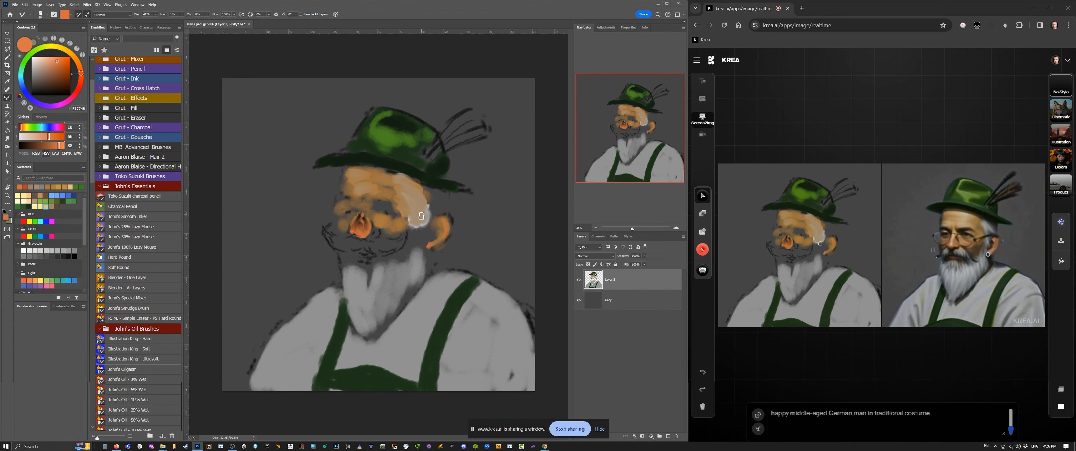
Step: Paint pale peach skin over the cheek, forehead and far temple with a larger brush
{"action": "left_click", "coordinate": [44, 63]}
{"action": "key", "text": "bracketright"}
{"action": "key", "text": "bracketright"}
{"action": "key", "text": "bracketright"}
{"action": "key", "text": "bracketright"}
{"action": "left_click_drag", "start_coordinate": [397, 191], "coordinate": [411, 208]}
{"action": "mouse_move", "coordinate": [395, 176]}
{"action": "left_mouse_down"}
{"action": "mouse_move", "coordinate": [407, 216]}
{"action": "mouse_move", "coordinate": [385, 243]}
{"action": "mouse_move", "coordinate": [392, 232]}
{"action": "mouse_move", "coordinate": [364, 208]}
{"action": "left_mouse_up"}
{"action": "left_click_drag", "start_coordinate": [367, 213], "coordinate": [383, 174]}
{"action": "left_click_drag", "start_coordinate": [342, 171], "coordinate": [346, 193]}
{"action": "left_click_drag", "start_coordinate": [349, 168], "coordinate": [369, 168]}
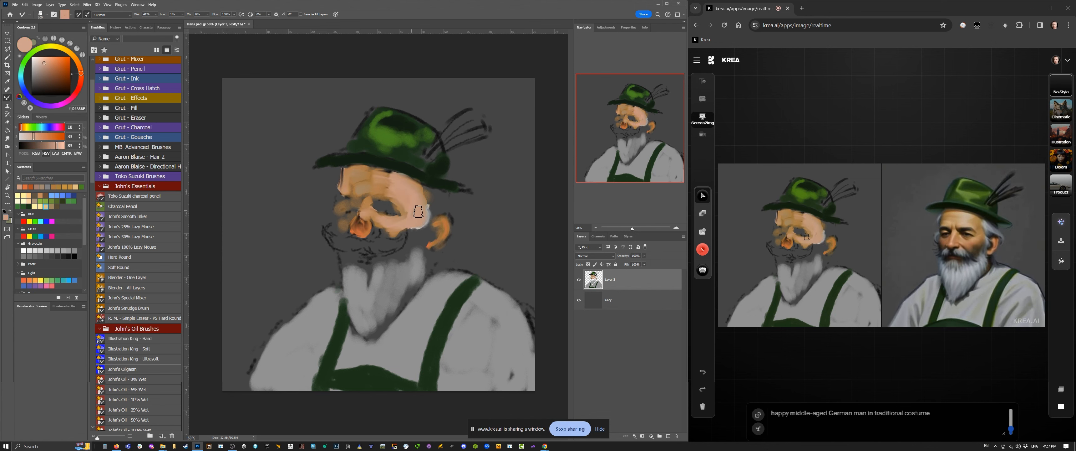
Step: Paint the jaw edge below the ear, then the sideburn in grey sampled from the beard
{"action": "key", "text": "bracketleft"}
{"action": "key", "text": "bracketleft"}
{"action": "left_click_drag", "start_coordinate": [437, 227], "coordinate": [423, 271]}
{"action": "left_click", "coordinate": [361, 293], "text": "alt"}
{"action": "key", "text": "bracketleft"}
{"action": "left_click_drag", "start_coordinate": [433, 203], "coordinate": [420, 255]}
Step: Paint the wide curled moustache and the upper beard in light grey strokes
{"action": "mouse_move", "coordinate": [413, 231]}
{"action": "left_mouse_down"}
{"action": "mouse_move", "coordinate": [397, 265]}
{"action": "mouse_move", "coordinate": [391, 243]}
{"action": "mouse_move", "coordinate": [346, 247]}
{"action": "mouse_move", "coordinate": [326, 231]}
{"action": "left_mouse_up"}
{"action": "left_click_drag", "start_coordinate": [326, 232], "coordinate": [367, 289]}
{"action": "mouse_move", "coordinate": [360, 264]}
{"action": "left_mouse_down"}
{"action": "mouse_move", "coordinate": [358, 279]}
{"action": "mouse_move", "coordinate": [344, 276]}
{"action": "left_mouse_up"}
{"action": "left_click_drag", "start_coordinate": [346, 256], "coordinate": [345, 289]}
Step: Paint grey hair between the hat brim and the ear and add strokes along the beard's cheek edge
{"action": "left_click_drag", "start_coordinate": [444, 196], "coordinate": [445, 211]}
{"action": "mouse_move", "coordinate": [427, 190]}
{"action": "left_mouse_down"}
{"action": "mouse_move", "coordinate": [432, 203]}
{"action": "mouse_move", "coordinate": [420, 192]}
{"action": "left_mouse_up"}
{"action": "left_click", "coordinate": [439, 201], "text": "alt"}
{"action": "mouse_move", "coordinate": [373, 267]}
{"action": "left_mouse_down"}
{"action": "mouse_move", "coordinate": [397, 295]}
{"action": "mouse_move", "coordinate": [347, 276]}
{"action": "mouse_move", "coordinate": [415, 264]}
{"action": "mouse_move", "coordinate": [429, 233]}
{"action": "left_mouse_up"}
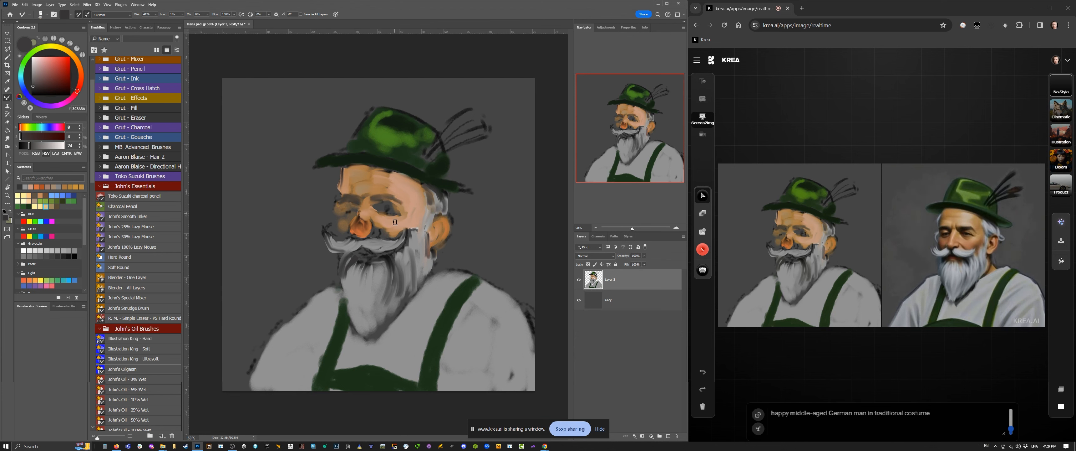
Step: Refine the nose, the skin above the moustache and the forehead with colours sampled from the face
{"action": "left_click", "coordinate": [395, 207], "text": "alt"}
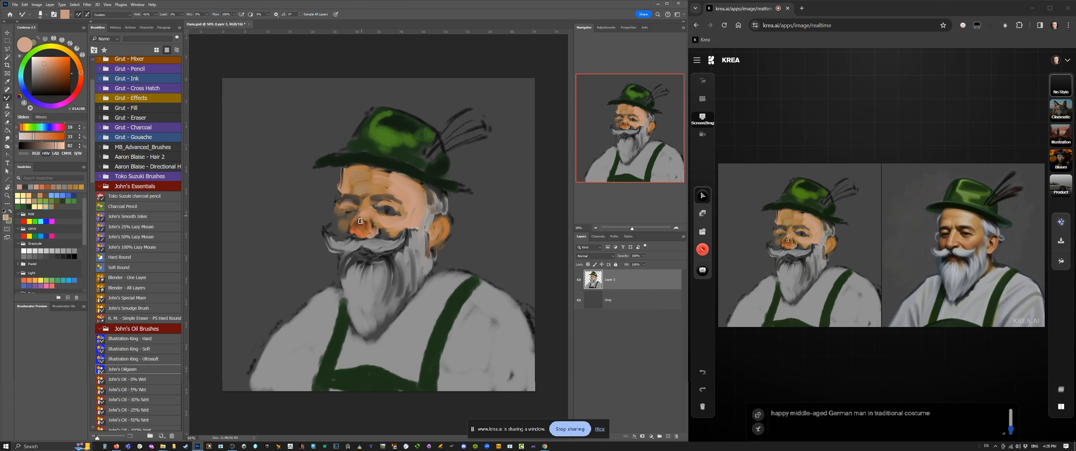
{"action": "left_click", "coordinate": [338, 225], "text": "alt"}
{"action": "key", "text": "bracketright"}
{"action": "mouse_move", "coordinate": [344, 235]}
{"action": "left_mouse_down"}
{"action": "mouse_move", "coordinate": [350, 217]}
{"action": "mouse_move", "coordinate": [381, 237]}
{"action": "left_mouse_up"}
{"action": "left_click", "coordinate": [402, 222], "text": "alt"}
{"action": "left_click", "coordinate": [374, 192], "text": "alt"}
{"action": "mouse_move", "coordinate": [385, 175]}
{"action": "left_mouse_down"}
{"action": "mouse_move", "coordinate": [386, 195]}
{"action": "mouse_move", "coordinate": [360, 212]}
{"action": "mouse_move", "coordinate": [350, 186]}
{"action": "mouse_move", "coordinate": [408, 205]}
{"action": "mouse_move", "coordinate": [379, 189]}
{"action": "mouse_move", "coordinate": [397, 180]}
{"action": "left_mouse_up"}
{"action": "left_click", "coordinate": [408, 188], "text": "alt"}
Step: Paint long light strands down the beard with a larger brush and sampled grey tones
{"action": "key", "text": "bracketright"}
{"action": "key", "text": "bracketright"}
{"action": "left_click", "coordinate": [369, 289], "text": "alt"}
{"action": "left_click", "coordinate": [364, 302], "text": "alt"}
{"action": "left_click_drag", "start_coordinate": [382, 270], "coordinate": [376, 309]}
{"action": "mouse_move", "coordinate": [363, 276]}
{"action": "left_mouse_down"}
{"action": "mouse_move", "coordinate": [364, 319]}
{"action": "mouse_move", "coordinate": [355, 311]}
{"action": "left_mouse_up"}
Step: Rework the sideburn's lower edge and paint the shirt collar beside the beard in near-white
{"action": "mouse_move", "coordinate": [412, 240]}
{"action": "left_mouse_down"}
{"action": "mouse_move", "coordinate": [403, 268]}
{"action": "mouse_move", "coordinate": [423, 278]}
{"action": "mouse_move", "coordinate": [434, 264]}
{"action": "left_mouse_up"}
{"action": "left_click", "coordinate": [435, 240], "text": "alt"}
{"action": "left_click", "coordinate": [447, 284], "text": "alt"}
{"action": "left_click", "coordinate": [438, 288], "text": "alt"}
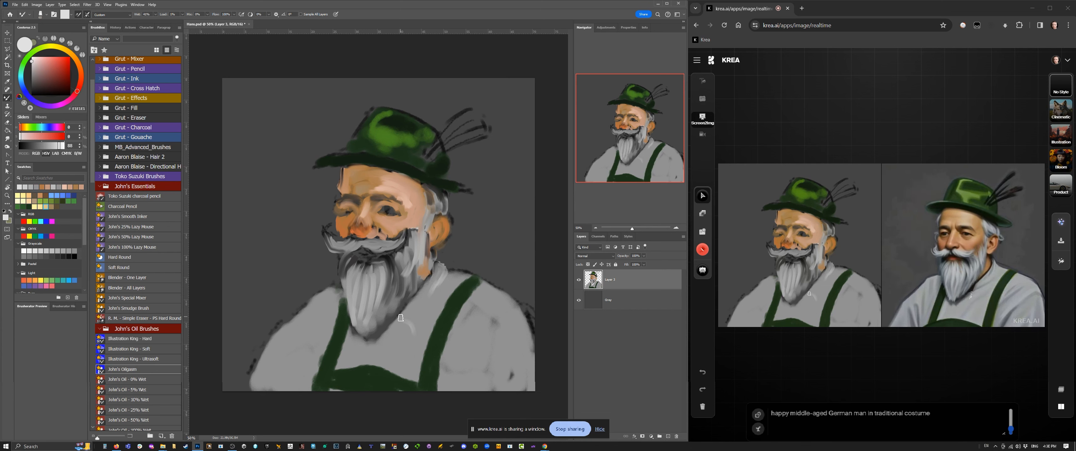
{"action": "left_click_drag", "start_coordinate": [401, 318], "coordinate": [415, 333]}
{"action": "left_click_drag", "start_coordinate": [416, 331], "coordinate": [442, 265]}
Step: Paint near-white highlight strokes on the sleeve and shoulder at the canvas's right with a larger brush
{"action": "key", "text": "bracketright"}
{"action": "key", "text": "bracketright"}
{"action": "key", "text": "bracketright"}
{"action": "left_click_drag", "start_coordinate": [509, 314], "coordinate": [479, 356]}
{"action": "mouse_move", "coordinate": [511, 309]}
{"action": "left_mouse_down"}
{"action": "mouse_move", "coordinate": [467, 308]}
{"action": "mouse_move", "coordinate": [470, 324]}
{"action": "left_mouse_up"}
{"action": "left_click_drag", "start_coordinate": [464, 276], "coordinate": [447, 293]}
{"action": "left_click_drag", "start_coordinate": [528, 320], "coordinate": [514, 384]}
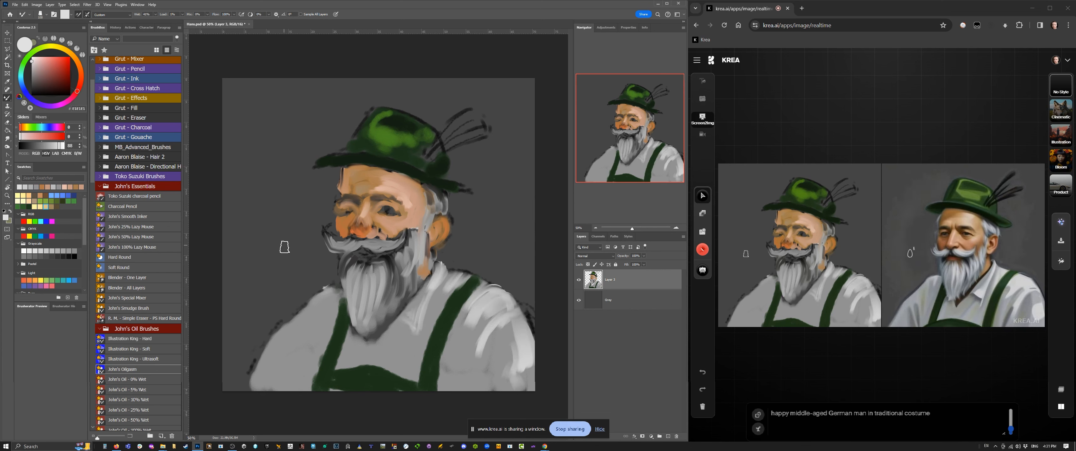
Step: Erase the outer part of the sleeve at the canvas's left to slim the shoulder, and resume painting
{"action": "key", "text": "e"}
{"action": "left_click_drag", "start_coordinate": [280, 314], "coordinate": [234, 421]}
{"action": "key", "text": "b"}
Step: Paint light strands in the beard's lower end with a smaller brush
{"action": "key", "text": "bracketleft"}
{"action": "key", "text": "bracketleft"}
{"action": "key", "text": "bracketleft"}
{"action": "key", "text": "bracketleft"}
{"action": "key", "text": "bracketleft"}
{"action": "mouse_move", "coordinate": [376, 290]}
{"action": "left_mouse_down"}
{"action": "mouse_move", "coordinate": [364, 328]}
{"action": "mouse_move", "coordinate": [379, 323]}
{"action": "left_mouse_up"}
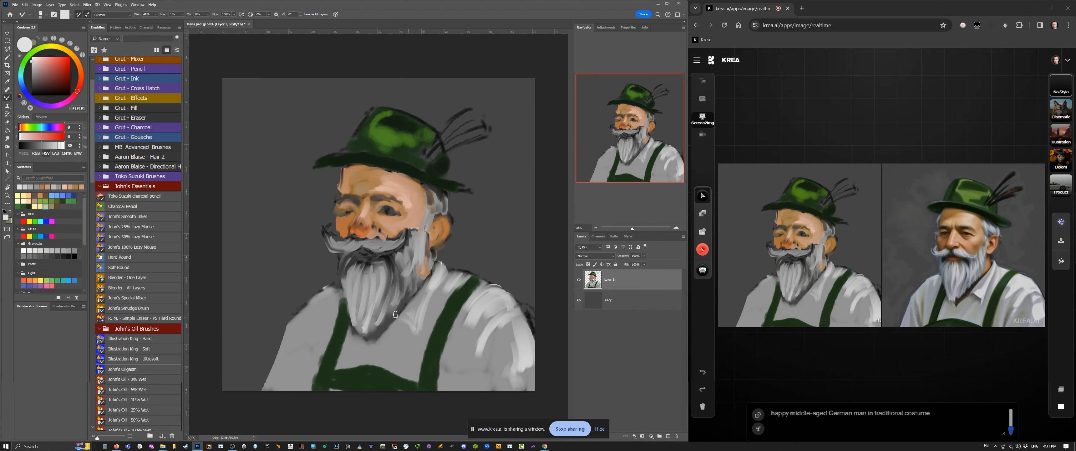
Step: Paint grey hair along the far temple below the hat brim with grey sampled from the beard
{"action": "left_click_drag", "start_coordinate": [339, 206], "coordinate": [333, 219]}
{"action": "left_click", "coordinate": [357, 292], "text": "alt"}
{"action": "left_click_drag", "start_coordinate": [341, 175], "coordinate": [334, 196]}
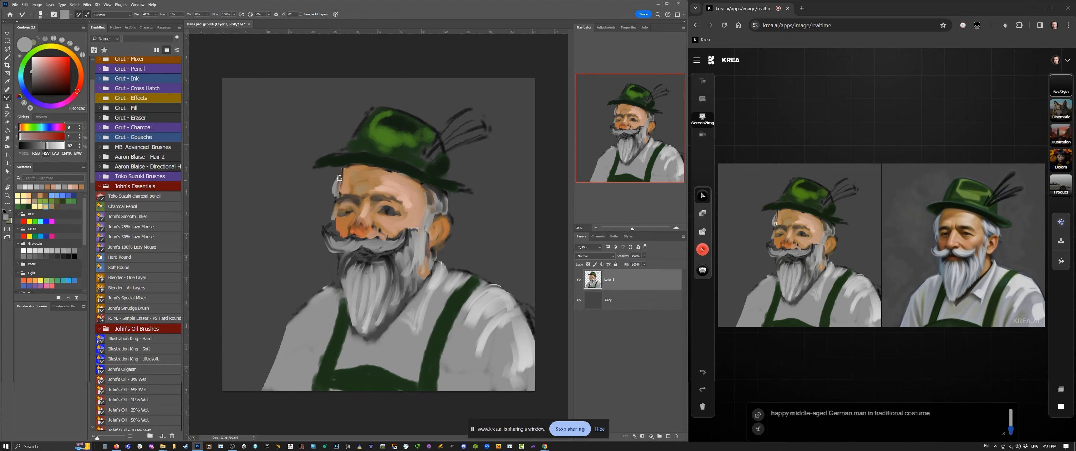
Step: Paint grey hair strokes at the near temple, and lighter ones at the far temple below the hat brim
{"action": "mouse_move", "coordinate": [432, 188]}
{"action": "left_mouse_down"}
{"action": "mouse_move", "coordinate": [422, 206]}
{"action": "mouse_move", "coordinate": [437, 211]}
{"action": "mouse_move", "coordinate": [425, 209]}
{"action": "left_mouse_up"}
{"action": "left_click", "coordinate": [484, 308], "text": "alt"}
{"action": "left_click_drag", "start_coordinate": [339, 174], "coordinate": [333, 187]}
Step: Paint light grey strands through the hat's feather, from its tip down to the hat band
{"action": "left_click_drag", "start_coordinate": [478, 112], "coordinate": [456, 119]}
{"action": "left_click_drag", "start_coordinate": [472, 113], "coordinate": [428, 154]}
{"action": "left_click", "coordinate": [464, 126], "text": "alt"}
{"action": "left_click_drag", "start_coordinate": [487, 133], "coordinate": [431, 158]}
{"action": "mouse_move", "coordinate": [489, 123]}
{"action": "left_mouse_down"}
{"action": "mouse_move", "coordinate": [472, 119]}
{"action": "mouse_move", "coordinate": [428, 156]}
{"action": "left_mouse_up"}
{"action": "left_click", "coordinate": [483, 300], "text": "alt"}
Step: Paint a yellow flower with light petals at the feather's base, and add light grey to the shirt beside the beard
{"action": "left_click", "coordinate": [59, 47]}
{"action": "left_click_drag", "start_coordinate": [56, 59], "coordinate": [68, 61]}
{"action": "key", "text": "bracketright"}
{"action": "key", "text": "bracketright"}
{"action": "mouse_move", "coordinate": [427, 156]}
{"action": "left_mouse_down"}
{"action": "mouse_move", "coordinate": [430, 173]}
{"action": "mouse_move", "coordinate": [419, 171]}
{"action": "left_mouse_up"}
{"action": "left_click", "coordinate": [477, 313], "text": "alt"}
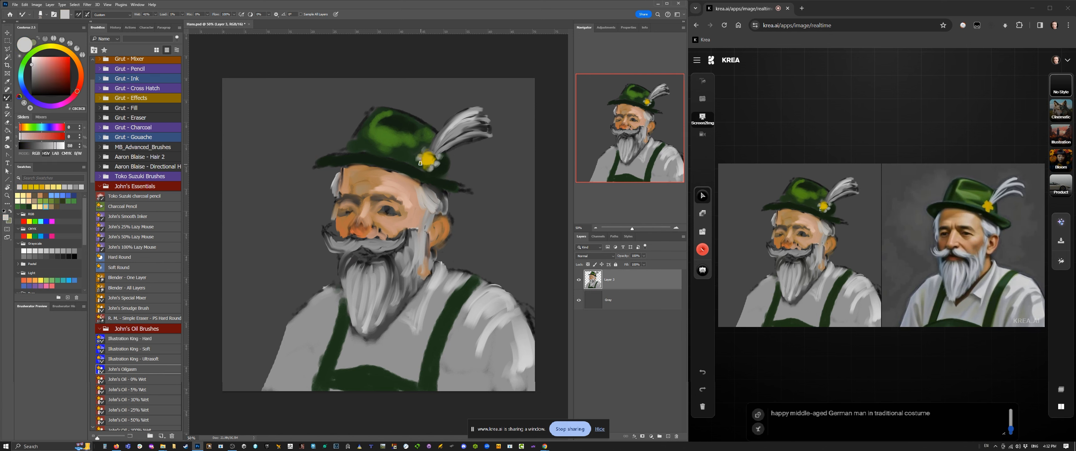
{"action": "left_click", "coordinate": [435, 284], "text": "alt"}
{"action": "left_click_drag", "start_coordinate": [345, 302], "coordinate": [331, 317]}
Step: In Krea, stack the generated result with the canvas in a single view, lower the canvas opacity, and raise the AI strength
{"action": "left_click", "coordinate": [1065, 387]}
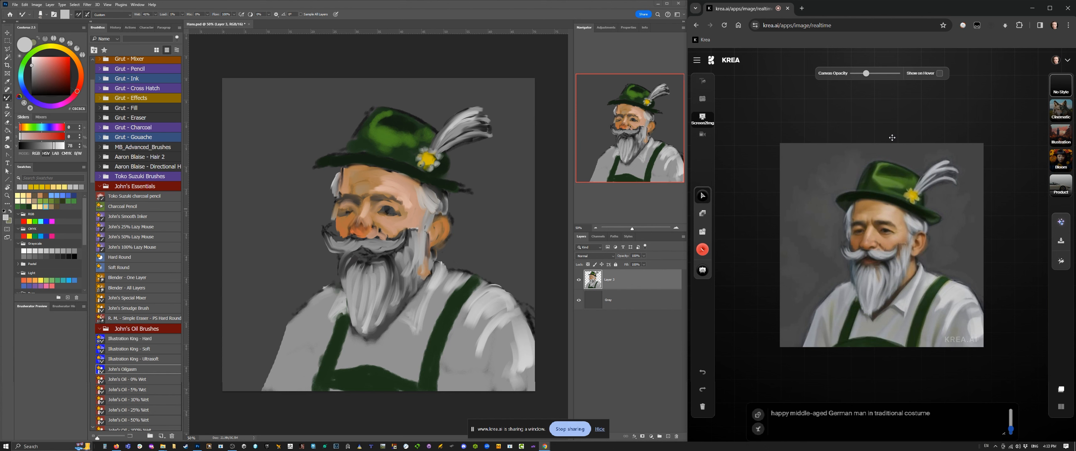
{"action": "left_click_drag", "start_coordinate": [866, 74], "coordinate": [836, 78]}
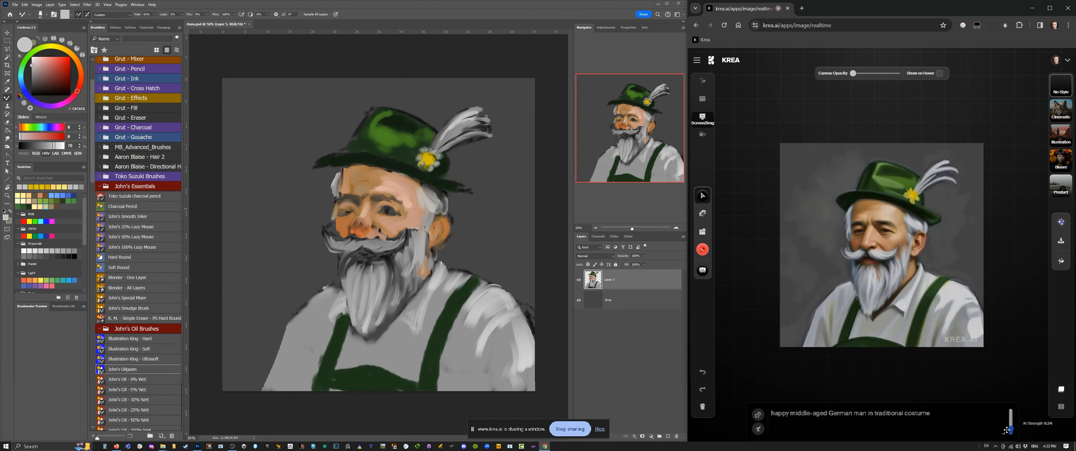
{"action": "left_click_drag", "start_coordinate": [1012, 430], "coordinate": [1011, 428]}
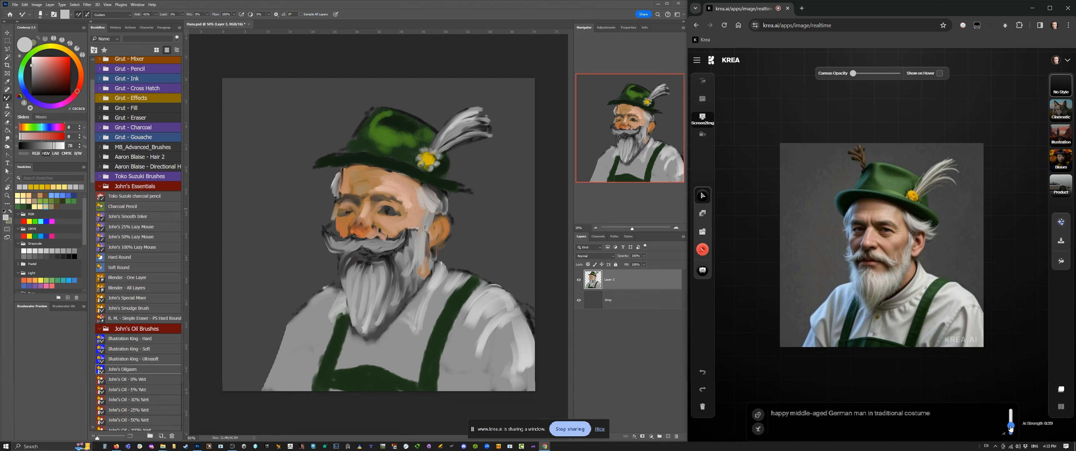
Step: Generate several variations of the portrait with new random seeds
{"action": "left_click", "coordinate": [759, 429]}
{"action": "left_click", "coordinate": [758, 429]}
{"action": "left_click", "coordinate": [758, 429]}
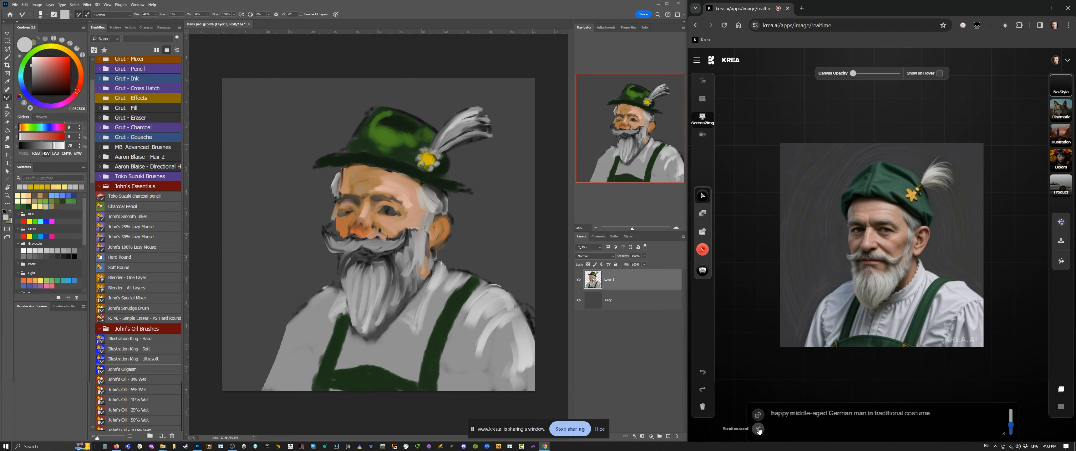
{"action": "left_click", "coordinate": [759, 429]}
{"action": "left_click", "coordinate": [758, 429]}
{"action": "left_click", "coordinate": [759, 429]}
{"action": "left_click", "coordinate": [759, 429]}
Step: Lower and fine-tune the AI strength so the generated portrait follows the painting more closely
{"action": "left_click_drag", "start_coordinate": [1012, 424], "coordinate": [1011, 432]}
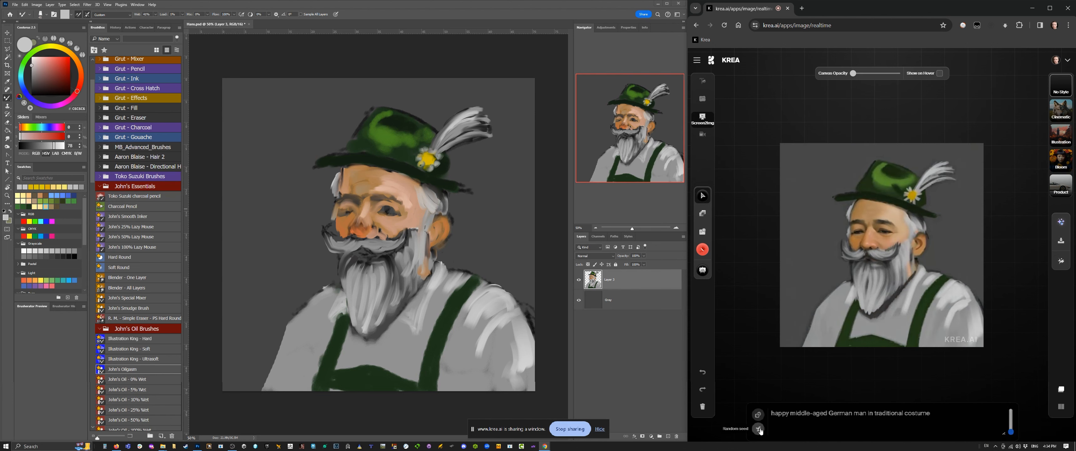
{"action": "left_click", "coordinate": [1012, 430]}
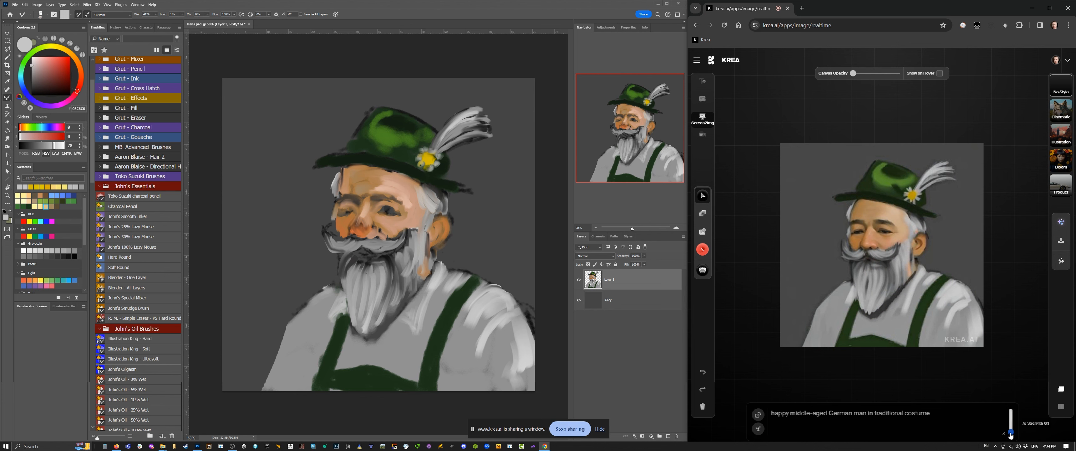
{"action": "left_click_drag", "start_coordinate": [1012, 433], "coordinate": [1012, 432]}
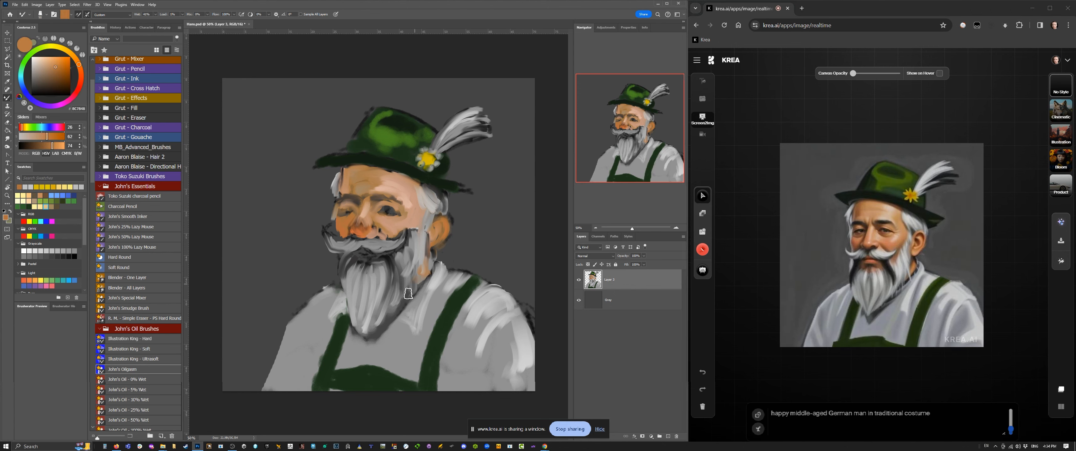
Step: In Photoshop, shorten the beard by painting orange-brown neck skin over its lower end
{"action": "mouse_move", "coordinate": [420, 279]}
{"action": "left_mouse_down"}
{"action": "mouse_move", "coordinate": [382, 315]}
{"action": "mouse_move", "coordinate": [366, 295]}
{"action": "mouse_move", "coordinate": [371, 314]}
{"action": "mouse_move", "coordinate": [370, 301]}
{"action": "mouse_move", "coordinate": [398, 292]}
{"action": "mouse_move", "coordinate": [384, 322]}
{"action": "mouse_move", "coordinate": [393, 312]}
{"action": "mouse_move", "coordinate": [367, 301]}
{"action": "mouse_move", "coordinate": [369, 336]}
{"action": "mouse_move", "coordinate": [380, 307]}
{"action": "left_mouse_up"}
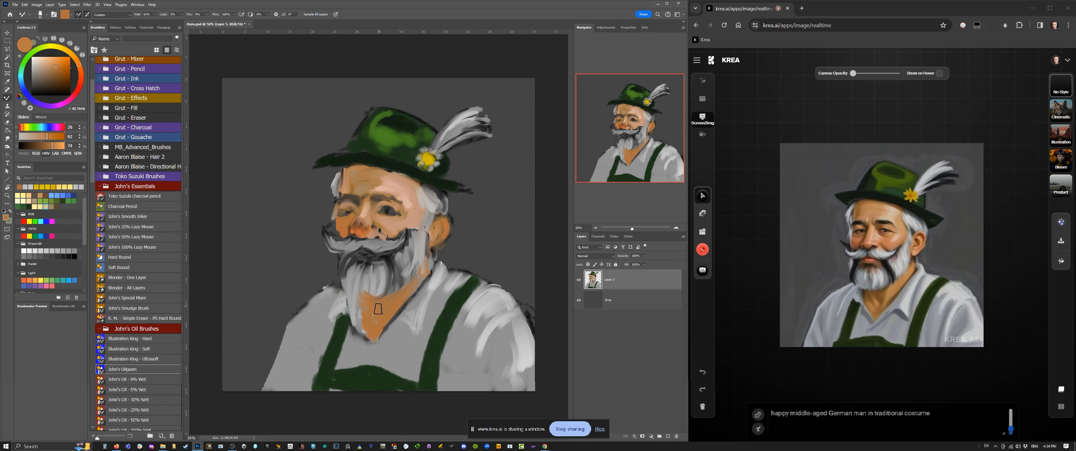
{"action": "left_click", "coordinate": [378, 290], "text": "alt"}
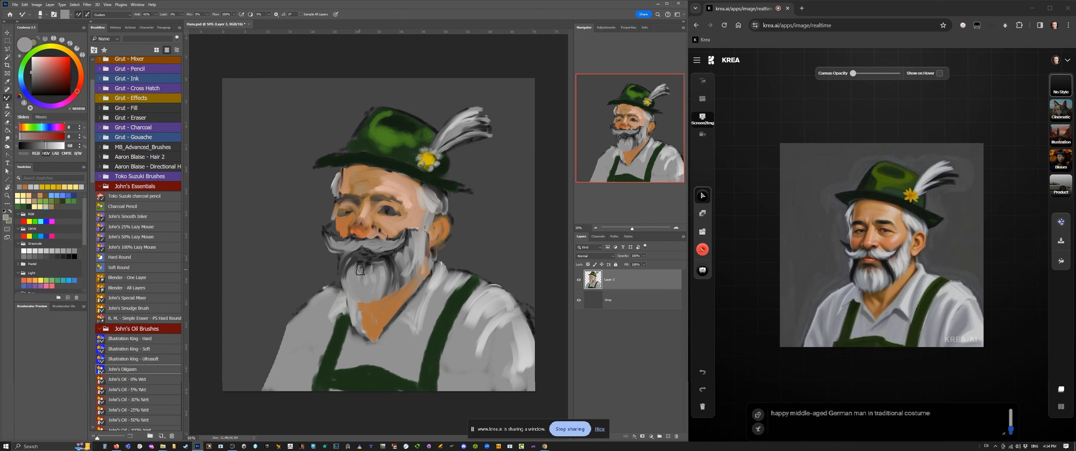
{"action": "left_click", "coordinate": [361, 220], "text": "alt"}
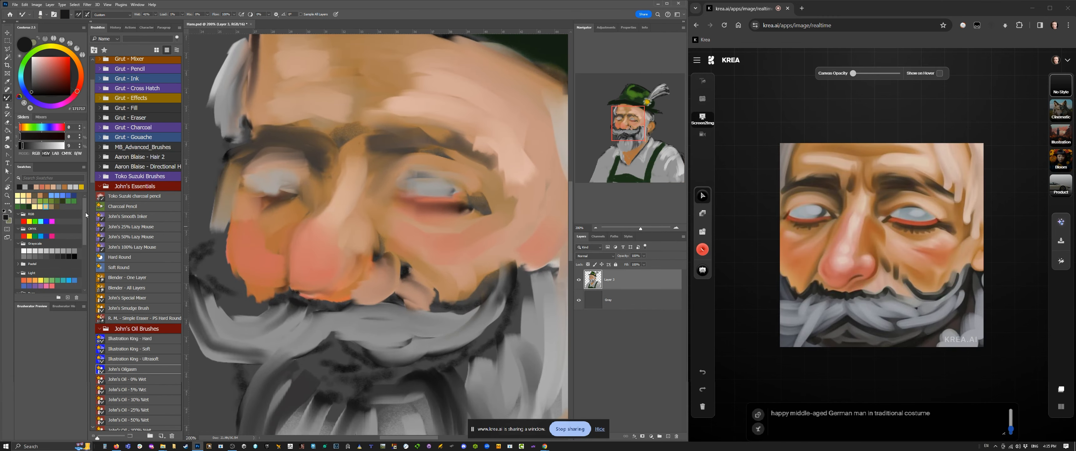
Step: Block in the eyelids and eye shapes of both eyes with the Illustration King - Hard brush
{"action": "left_click", "coordinate": [129, 339]}
{"action": "mouse_move", "coordinate": [393, 194]}
{"action": "left_mouse_down"}
{"action": "mouse_move", "coordinate": [442, 178]}
{"action": "mouse_move", "coordinate": [393, 199]}
{"action": "mouse_move", "coordinate": [460, 196]}
{"action": "mouse_move", "coordinate": [429, 197]}
{"action": "left_mouse_up"}
{"action": "left_click_drag", "start_coordinate": [453, 186], "coordinate": [451, 199]}
{"action": "left_click_drag", "start_coordinate": [274, 170], "coordinate": [309, 189]}
{"action": "mouse_move", "coordinate": [247, 179]}
{"action": "left_mouse_down"}
{"action": "mouse_move", "coordinate": [286, 172]}
{"action": "mouse_move", "coordinate": [277, 189]}
{"action": "left_mouse_up"}
{"action": "left_click_drag", "start_coordinate": [269, 178], "coordinate": [274, 186]}
Step: Paint the irises of both eyes blue and shade them with a darker blue
{"action": "left_click", "coordinate": [26, 93]}
{"action": "left_click", "coordinate": [48, 68]}
{"action": "left_click", "coordinate": [22, 83]}
{"action": "key", "text": "bracketright"}
{"action": "mouse_move", "coordinate": [426, 186]}
{"action": "left_mouse_down"}
{"action": "mouse_move", "coordinate": [439, 199]}
{"action": "mouse_move", "coordinate": [449, 185]}
{"action": "left_mouse_up"}
{"action": "left_click_drag", "start_coordinate": [284, 179], "coordinate": [273, 184]}
{"action": "left_click", "coordinate": [60, 80]}
{"action": "key", "text": "bracketright"}
{"action": "left_click_drag", "start_coordinate": [449, 185], "coordinate": [445, 197]}
{"action": "mouse_move", "coordinate": [424, 184]}
{"action": "left_mouse_down"}
{"action": "mouse_move", "coordinate": [430, 197]}
{"action": "mouse_move", "coordinate": [447, 183]}
{"action": "left_mouse_up"}
{"action": "left_click_drag", "start_coordinate": [281, 179], "coordinate": [283, 176]}
Step: Paint black pupils and dark lid lines on both eyes with a smaller brush
{"action": "left_click", "coordinate": [70, 96]}
{"action": "key", "text": "bracketleft"}
{"action": "key", "text": "bracketleft"}
{"action": "left_click_drag", "start_coordinate": [433, 186], "coordinate": [436, 190]}
{"action": "left_click_drag", "start_coordinate": [275, 176], "coordinate": [262, 190]}
{"action": "left_click_drag", "start_coordinate": [307, 187], "coordinate": [287, 192]}
{"action": "left_click", "coordinate": [293, 185], "text": "alt"}
Step: Paint near-white highlights on the eyes, then along the nose bridge and beside the nose with a larger brush
{"action": "left_click", "coordinate": [32, 58]}
{"action": "mouse_move", "coordinate": [438, 205]}
{"action": "left_mouse_down"}
{"action": "mouse_move", "coordinate": [464, 201]}
{"action": "mouse_move", "coordinate": [432, 205]}
{"action": "left_mouse_up"}
{"action": "left_click_drag", "start_coordinate": [409, 199], "coordinate": [431, 201]}
{"action": "left_click_drag", "start_coordinate": [289, 191], "coordinate": [262, 192]}
{"action": "key", "text": "bracketright"}
{"action": "left_click_drag", "start_coordinate": [335, 186], "coordinate": [310, 239]}
{"action": "left_click_drag", "start_coordinate": [356, 172], "coordinate": [334, 233]}
{"action": "left_click_drag", "start_coordinate": [284, 253], "coordinate": [282, 271]}
Step: Paint black contours around the nostril, under the nose, and along the far side of the face
{"action": "left_click", "coordinate": [70, 96]}
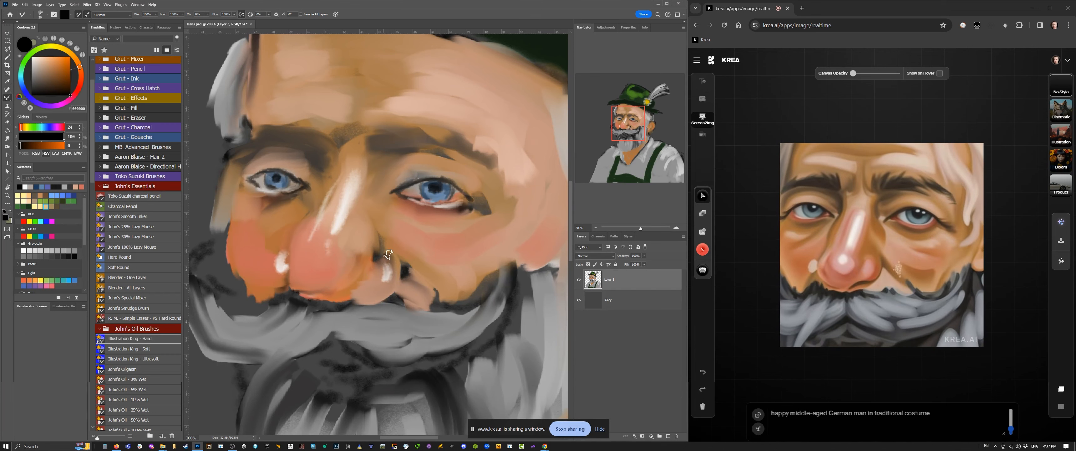
{"action": "left_click_drag", "start_coordinate": [390, 254], "coordinate": [397, 294]}
{"action": "mouse_move", "coordinate": [389, 301]}
{"action": "left_mouse_down"}
{"action": "mouse_move", "coordinate": [333, 293]}
{"action": "mouse_move", "coordinate": [257, 244]}
{"action": "mouse_move", "coordinate": [222, 284]}
{"action": "left_mouse_up"}
{"action": "left_click_drag", "start_coordinate": [238, 165], "coordinate": [223, 250]}
Step: Extend the grey hair at the far temple down past the eye
{"action": "left_click", "coordinate": [595, 227]}
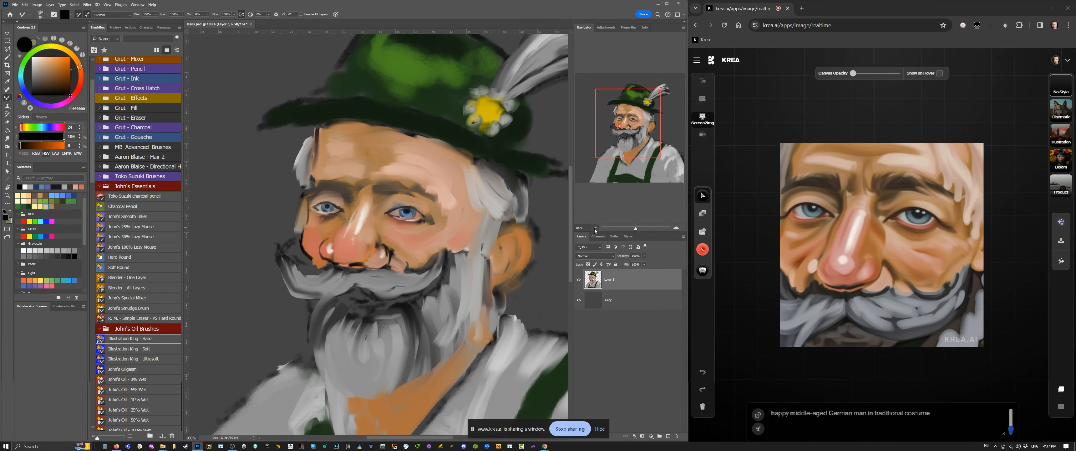
{"action": "left_click", "coordinate": [596, 229]}
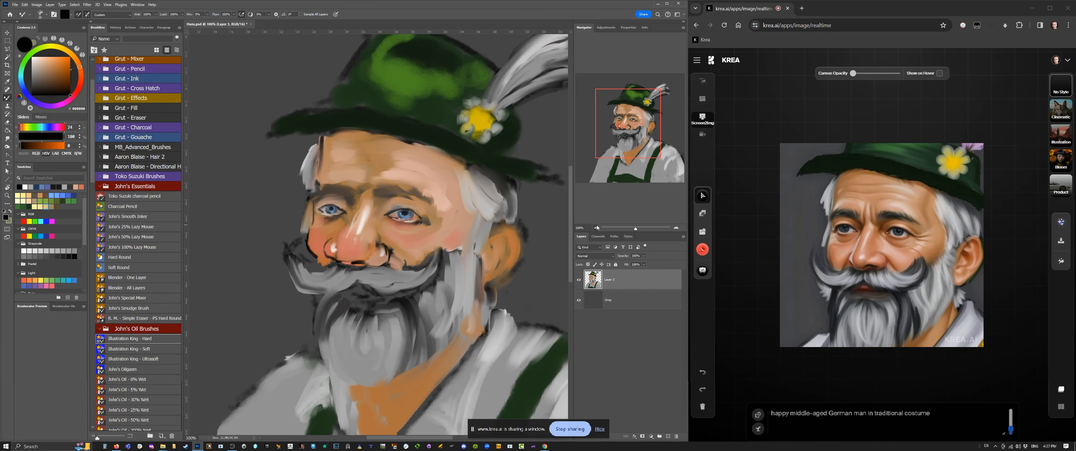
{"action": "left_click_drag", "start_coordinate": [614, 141], "coordinate": [628, 154]}
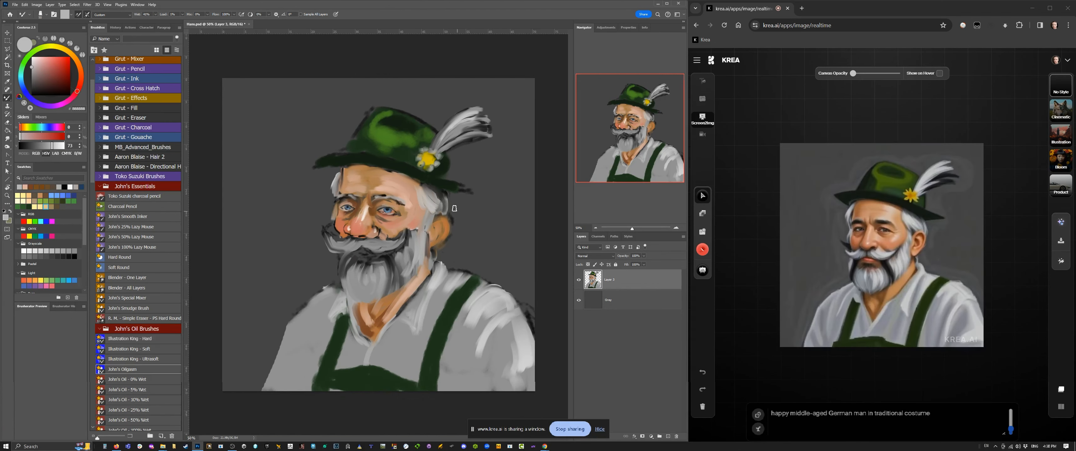
{"action": "left_click", "coordinate": [336, 185], "text": "alt"}
{"action": "left_click_drag", "start_coordinate": [336, 193], "coordinate": [333, 219]}
{"action": "left_click_drag", "start_coordinate": [338, 174], "coordinate": [324, 205]}
Step: Reshape the beard below the moustache with a larger brush and paint the mouth in a sampled skin tone
{"action": "left_click", "coordinate": [410, 204], "text": "alt"}
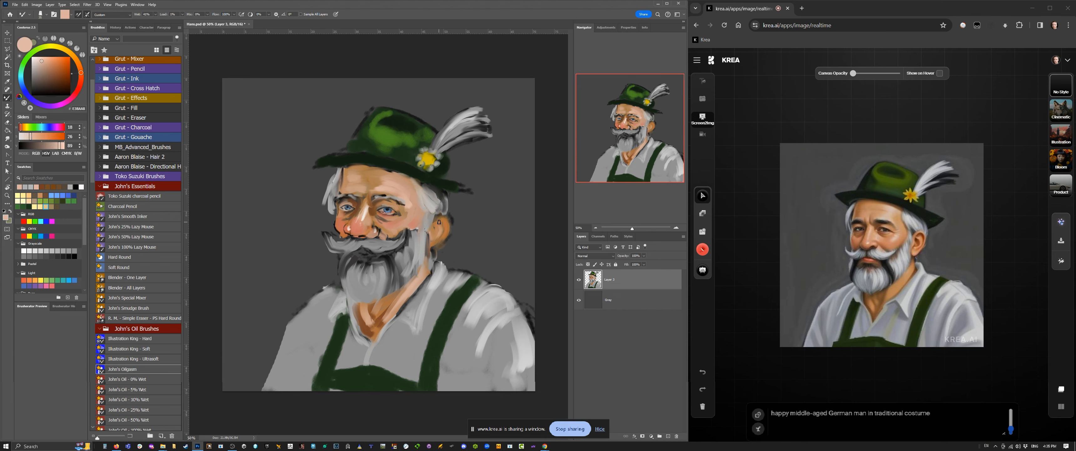
{"action": "left_click", "coordinate": [400, 243], "text": "alt"}
{"action": "key", "text": "bracketright"}
{"action": "key", "text": "bracketright"}
{"action": "key", "text": "bracketright"}
{"action": "left_click_drag", "start_coordinate": [390, 259], "coordinate": [395, 282]}
{"action": "left_click", "coordinate": [362, 231], "text": "alt"}
{"action": "mouse_move", "coordinate": [357, 254]}
{"action": "left_mouse_down"}
{"action": "mouse_move", "coordinate": [398, 221]}
{"action": "mouse_move", "coordinate": [370, 261]}
{"action": "mouse_move", "coordinate": [352, 261]}
{"action": "mouse_move", "coordinate": [359, 271]}
{"action": "mouse_move", "coordinate": [358, 228]}
{"action": "mouse_move", "coordinate": [366, 257]}
{"action": "mouse_move", "coordinate": [365, 241]}
{"action": "mouse_move", "coordinate": [395, 250]}
{"action": "left_mouse_up"}
Step: Paint light grey strands on both moustache tips and the beard's far side with a smaller brush
{"action": "left_click", "coordinate": [395, 224], "text": "alt"}
{"action": "left_click", "coordinate": [357, 229], "text": "alt"}
{"action": "key", "text": "bracketleft"}
{"action": "key", "text": "bracketleft"}
{"action": "key", "text": "bracketleft"}
{"action": "left_click", "coordinate": [474, 313], "text": "alt"}
{"action": "left_click_drag", "start_coordinate": [410, 233], "coordinate": [397, 249]}
{"action": "left_click_drag", "start_coordinate": [352, 250], "coordinate": [329, 241]}
{"action": "left_click_drag", "start_coordinate": [345, 259], "coordinate": [342, 279]}
Step: Paint sampled skin tones around the moustache tips and on the neck below the beard
{"action": "left_click", "coordinate": [397, 225], "text": "alt"}
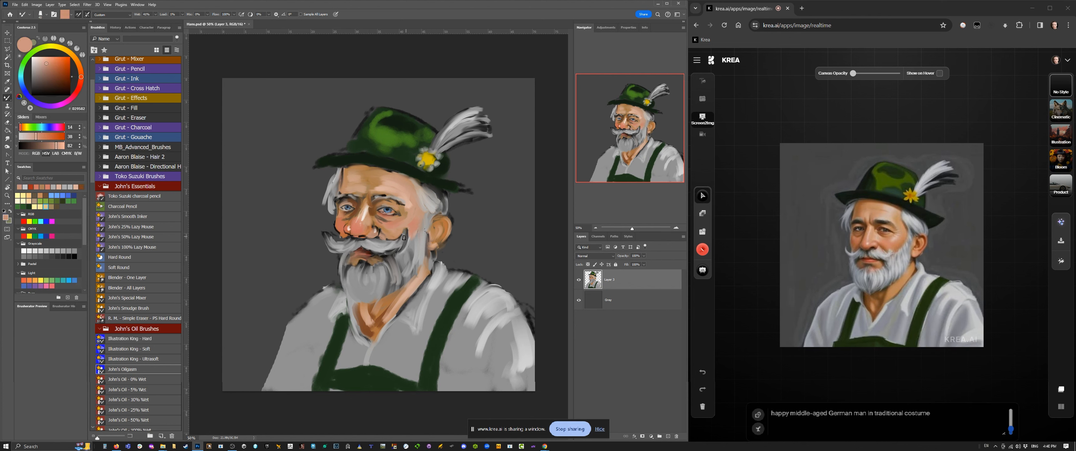
{"action": "left_click_drag", "start_coordinate": [408, 230], "coordinate": [411, 239]}
{"action": "left_click", "coordinate": [391, 232], "text": "alt"}
{"action": "left_click_drag", "start_coordinate": [341, 233], "coordinate": [343, 233]}
{"action": "left_click", "coordinate": [357, 206], "text": "alt"}
{"action": "left_click_drag", "start_coordinate": [386, 293], "coordinate": [370, 320]}
{"action": "left_click", "coordinate": [414, 285], "text": "alt"}
Step: Fill out the beard under the mouth with a larger brush and add near-white strands down to its lower end
{"action": "left_click", "coordinate": [404, 253], "text": "alt"}
{"action": "key", "text": "bracketright"}
{"action": "mouse_move", "coordinate": [392, 255]}
{"action": "left_mouse_down"}
{"action": "mouse_move", "coordinate": [397, 286]}
{"action": "mouse_move", "coordinate": [384, 277]}
{"action": "left_mouse_up"}
{"action": "mouse_move", "coordinate": [362, 259]}
{"action": "left_mouse_down"}
{"action": "mouse_move", "coordinate": [364, 292]}
{"action": "mouse_move", "coordinate": [393, 282]}
{"action": "left_mouse_up"}
{"action": "left_click", "coordinate": [31, 59]}
{"action": "left_click_drag", "start_coordinate": [376, 265], "coordinate": [382, 280]}
{"action": "mouse_move", "coordinate": [347, 256]}
{"action": "left_mouse_down"}
{"action": "mouse_move", "coordinate": [344, 281]}
{"action": "mouse_move", "coordinate": [377, 298]}
{"action": "left_mouse_up"}
{"action": "left_click_drag", "start_coordinate": [356, 272], "coordinate": [345, 296]}
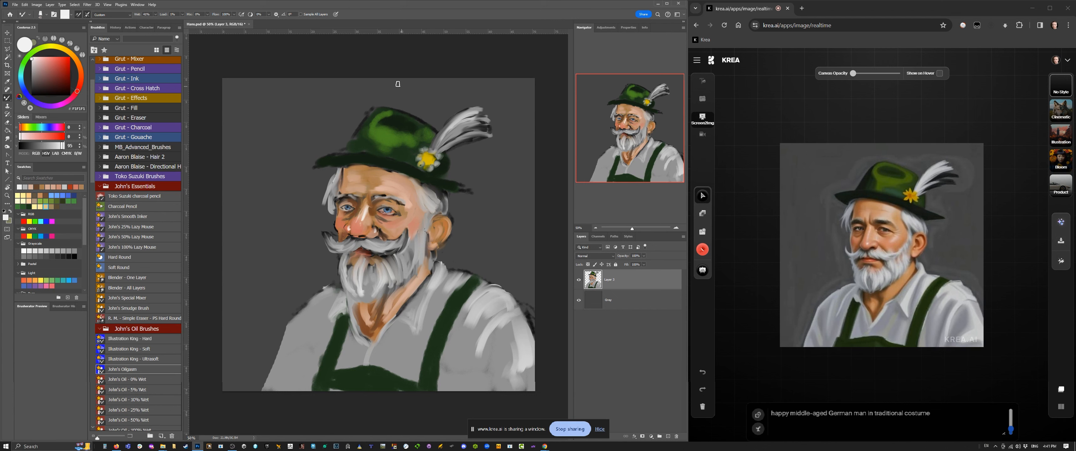
Step: Paint lighter green highlights across the hat's crown with a larger brush
{"action": "left_click", "coordinate": [378, 141], "text": "alt"}
{"action": "key", "text": "bracketright"}
{"action": "key", "text": "bracketright"}
{"action": "key", "text": "bracketright"}
{"action": "mouse_move", "coordinate": [367, 110]}
{"action": "left_mouse_down"}
{"action": "mouse_move", "coordinate": [346, 150]}
{"action": "mouse_move", "coordinate": [379, 121]}
{"action": "mouse_move", "coordinate": [417, 138]}
{"action": "left_mouse_up"}
Step: Paint a shadow across the forehead along the hat brim's underside with a smaller brush
{"action": "key", "text": "bracketleft"}
{"action": "key", "text": "bracketleft"}
{"action": "left_click", "coordinate": [382, 172], "text": "alt"}
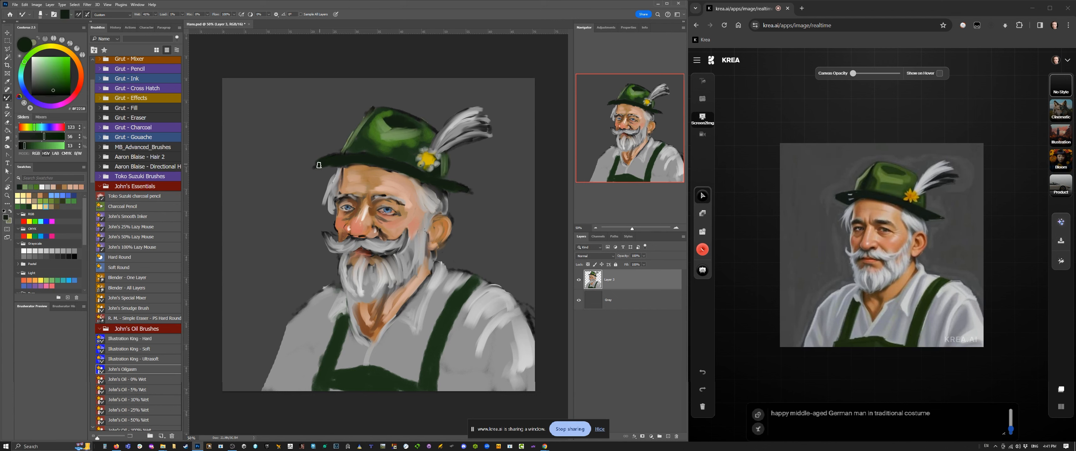
{"action": "left_click", "coordinate": [367, 170], "text": "alt"}
{"action": "mouse_move", "coordinate": [382, 171]}
{"action": "left_mouse_down"}
{"action": "mouse_move", "coordinate": [350, 167]}
{"action": "mouse_move", "coordinate": [369, 170]}
{"action": "left_mouse_up"}
{"action": "mouse_move", "coordinate": [383, 172]}
{"action": "left_mouse_down"}
{"action": "mouse_move", "coordinate": [414, 183]}
{"action": "mouse_move", "coordinate": [395, 173]}
{"action": "left_mouse_up"}
{"action": "left_click", "coordinate": [377, 162], "text": "alt"}
{"action": "key", "text": "bracketright"}
{"action": "key", "text": "bracketright"}
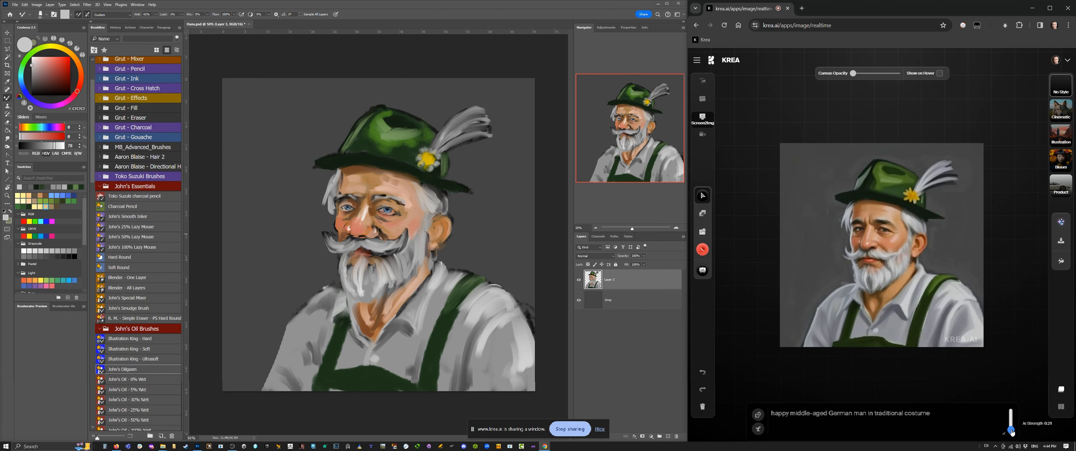
Step: In Krea, adjust the AI strength and download the generated portrait into the Hans and Greta folder
{"action": "left_click_drag", "start_coordinate": [1012, 429], "coordinate": [1015, 428]}
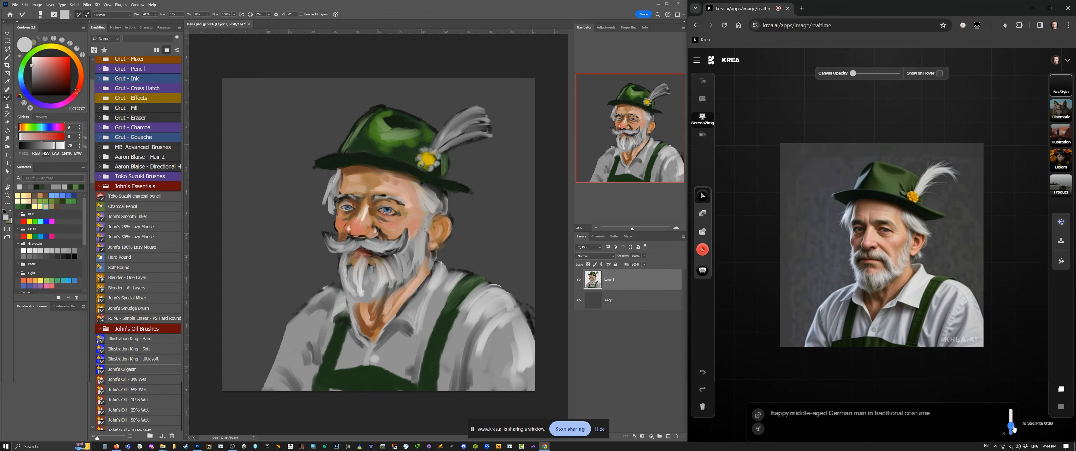
{"action": "left_click", "coordinate": [1062, 240]}
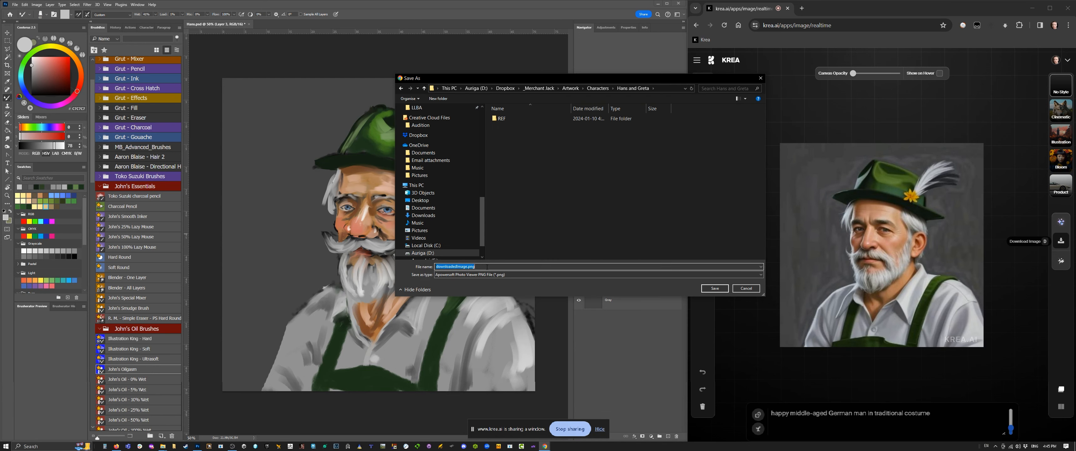
{"action": "key", "text": "Return"}
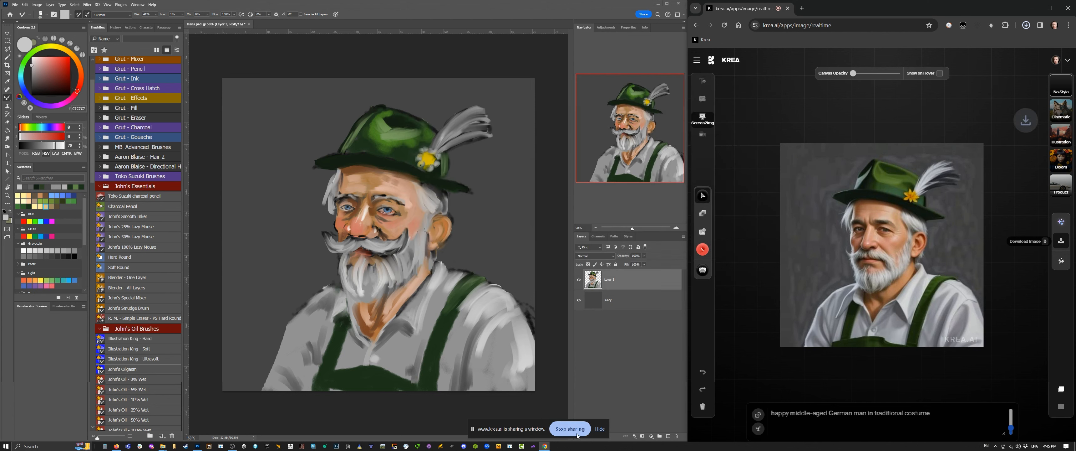
Step: In Photoshop, replace the hidden painted layer with the downloaded image scaled to the full canvas, and isolate the man from its background
{"action": "left_click", "coordinate": [668, 436]}
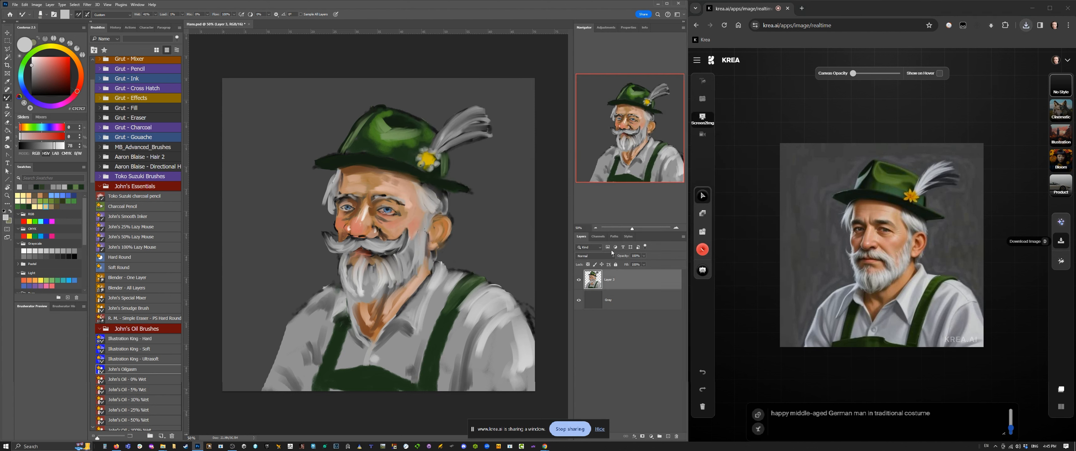
{"action": "left_click", "coordinate": [669, 436]}
{"action": "left_click", "coordinate": [579, 300]}
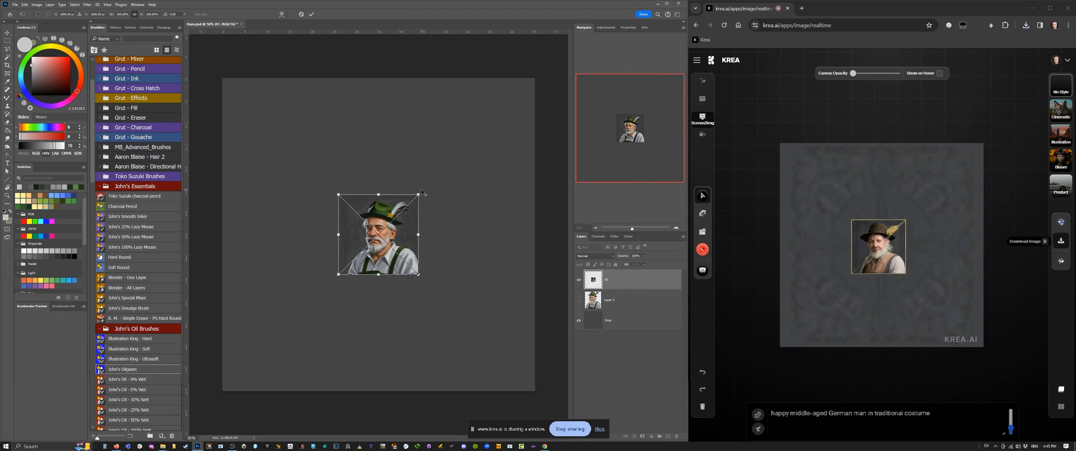
{"action": "left_click_drag", "start_coordinate": [419, 193], "coordinate": [541, 81]}
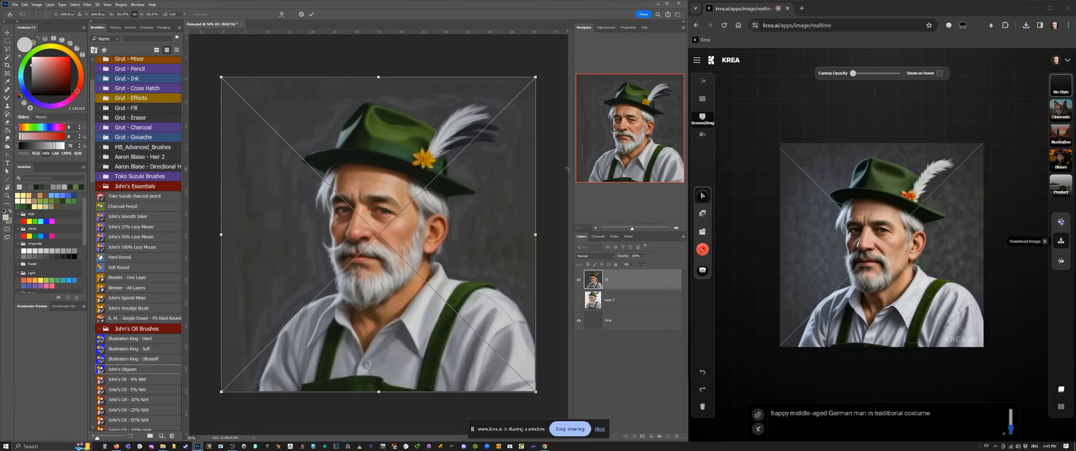
{"action": "key", "text": "Return"}
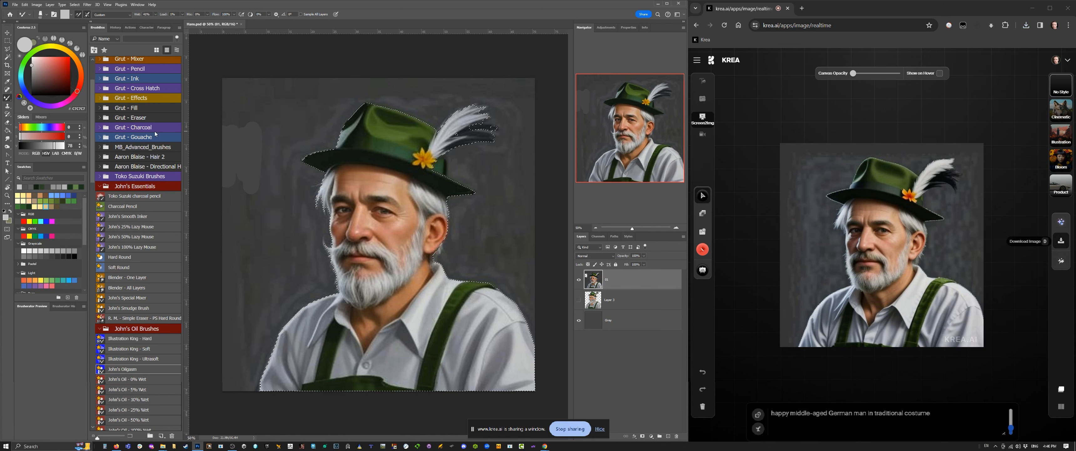
{"action": "left_click", "coordinate": [7, 50]}
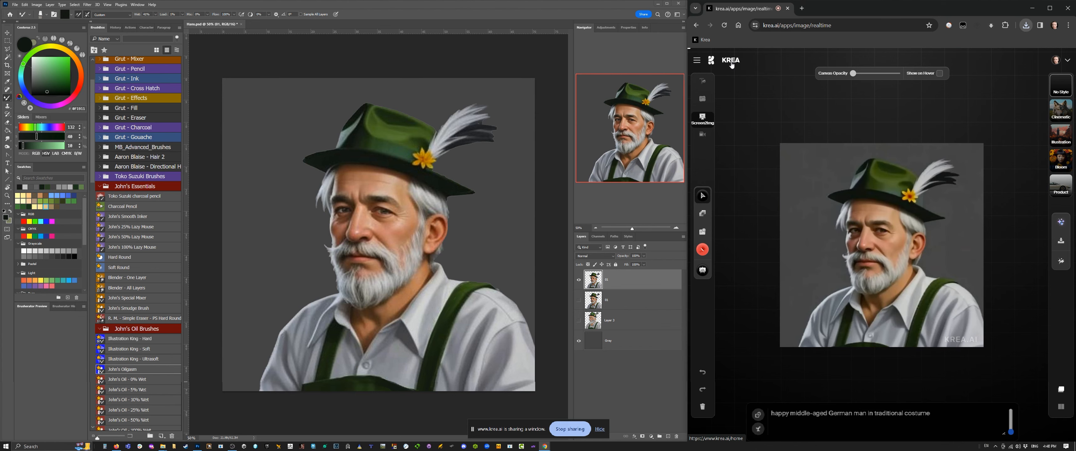
Step: Open Krea's Upscale & Enhance tool and load the isolated portrait as its image
{"action": "left_click", "coordinate": [731, 63]}
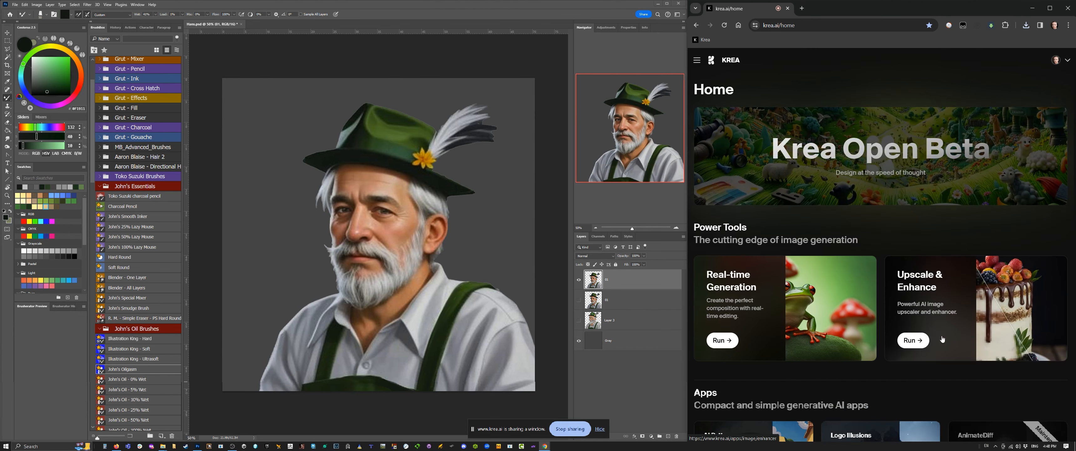
{"action": "left_click", "coordinate": [913, 340]}
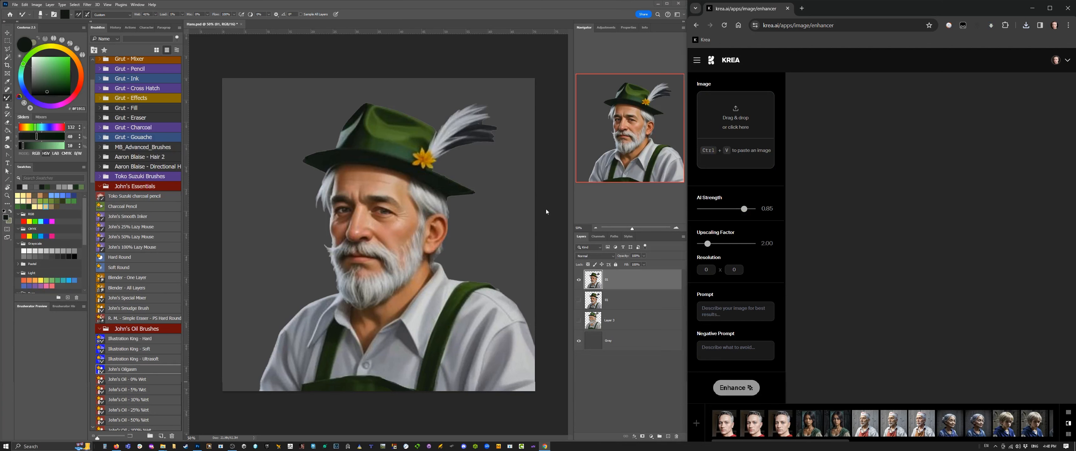
{"action": "key", "text": "alt+Tab"}
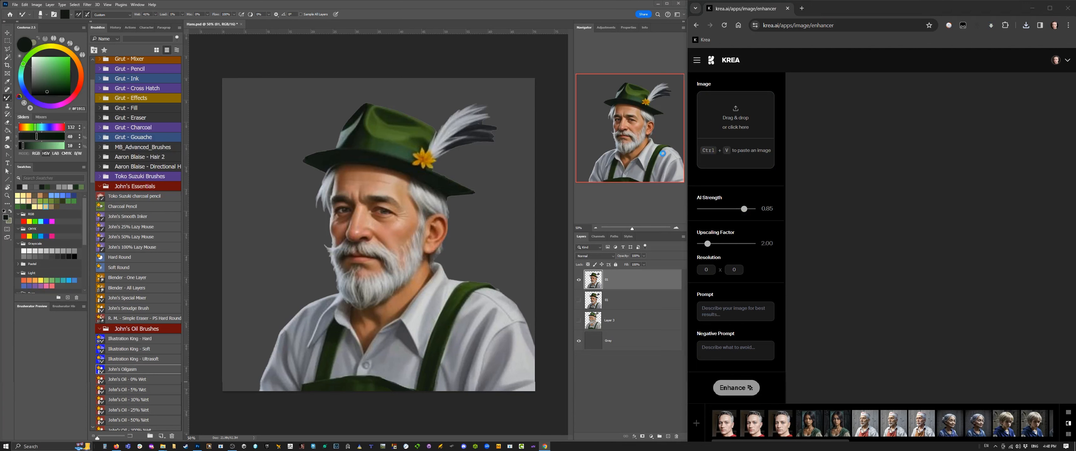
{"action": "left_click_drag", "start_coordinate": [663, 153], "coordinate": [750, 116]}
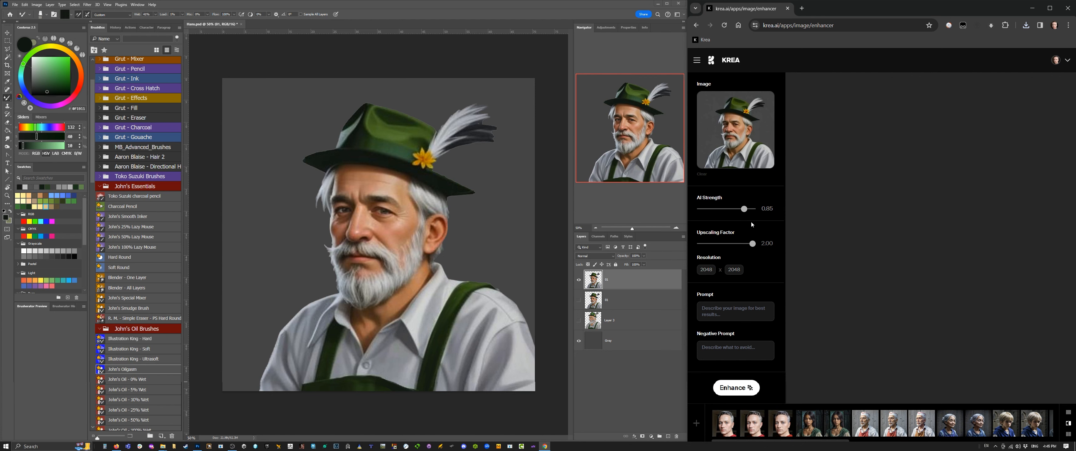
Step: Enhance the portrait at AI strength 0.50 with the prompt "old German in traditional costume" and compare it with the original
{"action": "left_click_drag", "start_coordinate": [745, 209], "coordinate": [733, 211]}
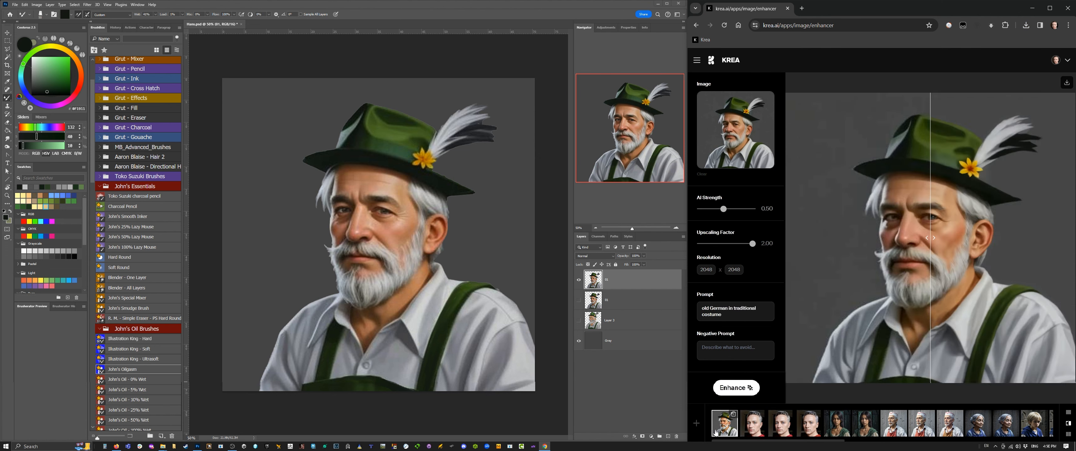
{"action": "left_click_drag", "start_coordinate": [929, 238], "coordinate": [809, 290]}
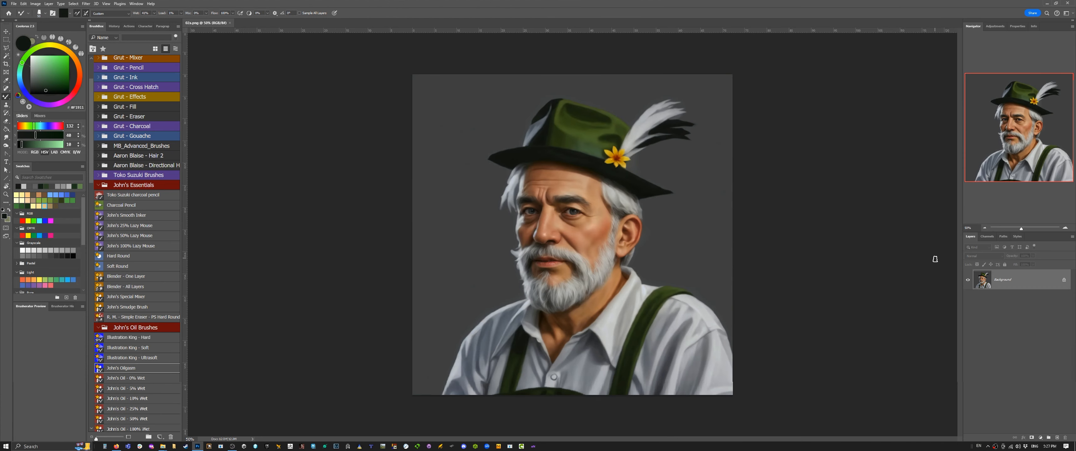
Step: In Photoshop, duplicate the enhanced portrait's background layer
{"action": "key", "text": "ctrl+j"}
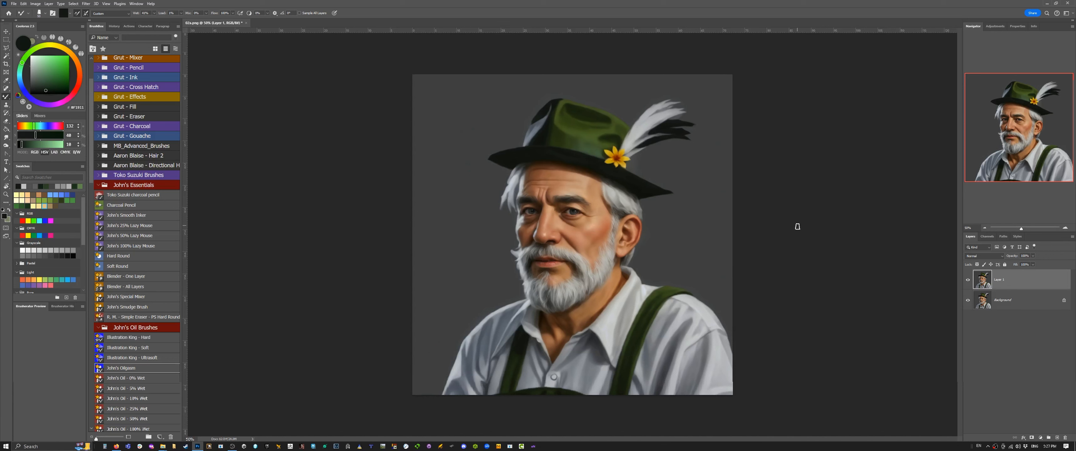
{"action": "left_click", "coordinate": [1065, 226]}
{"action": "left_click", "coordinate": [1065, 227]}
{"action": "left_click", "coordinate": [1065, 227]}
{"action": "left_click_drag", "start_coordinate": [1019, 128], "coordinate": [1006, 116]}
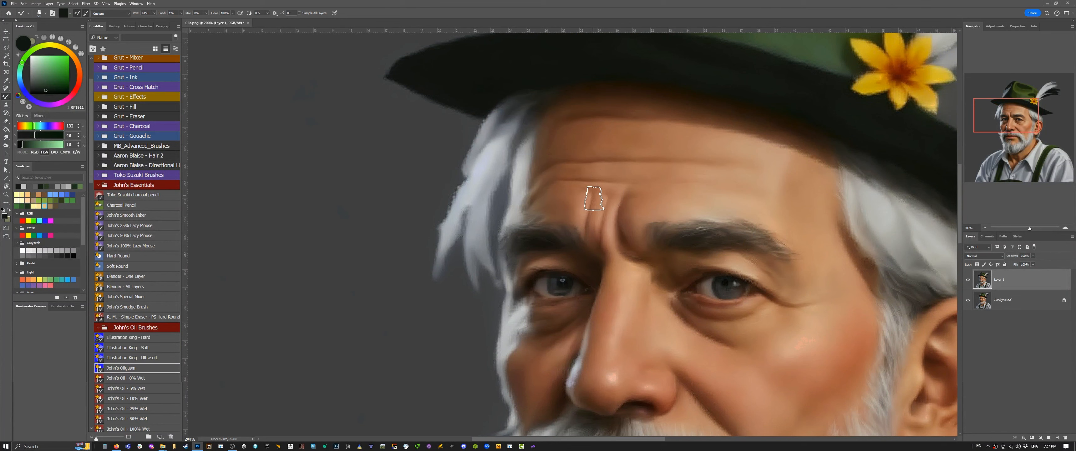
Step: Paint over the frown crease above the inner end of the eyebrow with sampled skin tones and smooth it with a blender brush
{"action": "left_click", "coordinate": [590, 207], "text": "alt"}
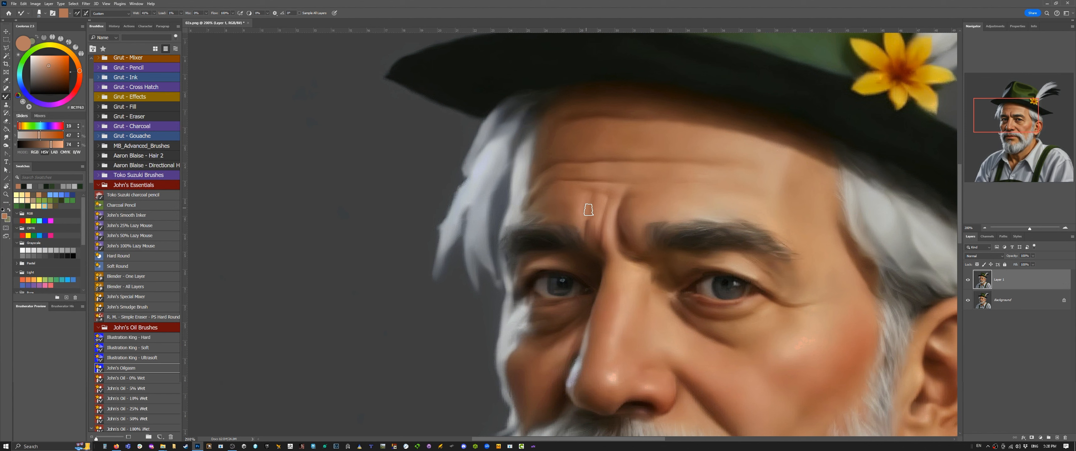
{"action": "left_click", "coordinate": [588, 209], "text": "alt"}
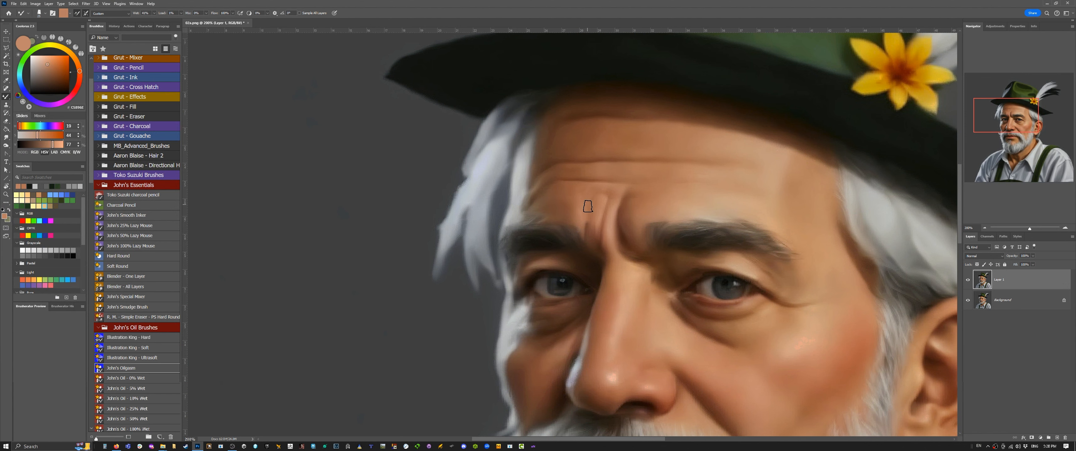
{"action": "left_click", "coordinate": [587, 230], "text": "alt"}
{"action": "mouse_move", "coordinate": [588, 200]}
{"action": "left_mouse_down"}
{"action": "mouse_move", "coordinate": [591, 213]}
{"action": "mouse_move", "coordinate": [575, 220]}
{"action": "left_mouse_up"}
{"action": "left_click", "coordinate": [590, 212], "text": "alt"}
{"action": "left_click", "coordinate": [586, 222], "text": "alt"}
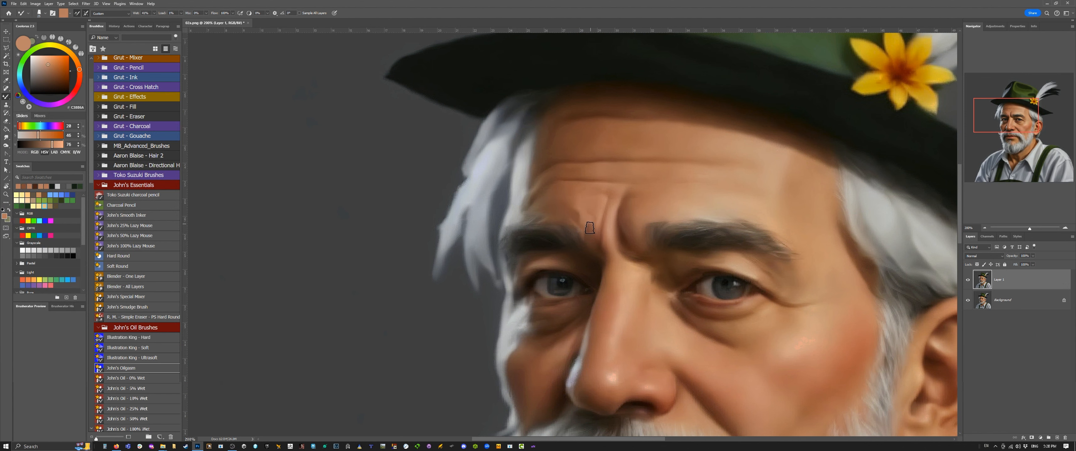
{"action": "left_click", "coordinate": [588, 229], "text": "alt"}
{"action": "left_click", "coordinate": [575, 250], "text": "alt"}
{"action": "left_click", "coordinate": [556, 285], "text": "alt"}
{"action": "left_click", "coordinate": [126, 277]}
{"action": "left_click", "coordinate": [985, 228]}
{"action": "left_click", "coordinate": [985, 228]}
{"action": "left_click", "coordinate": [985, 228]}
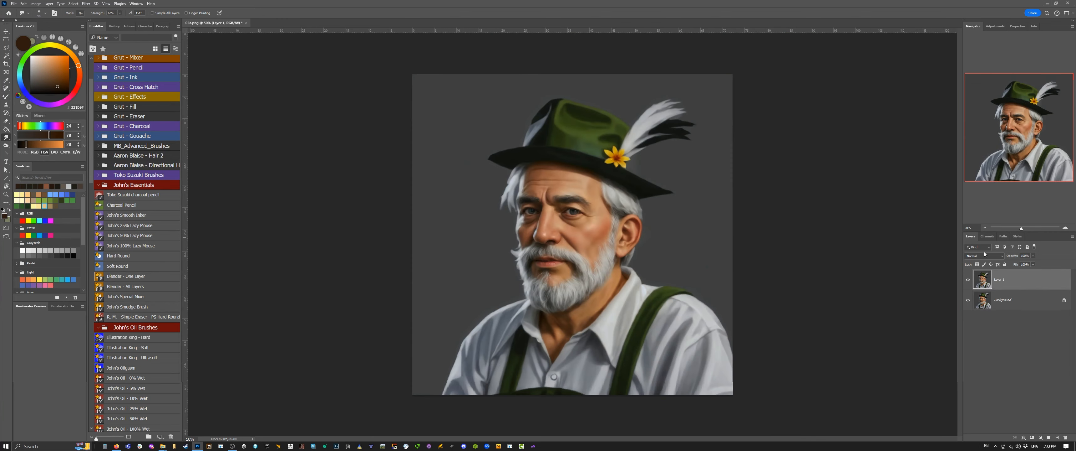
Step: Adjust the tone of the eyebrow's inner end beside the nose bridge with the Dodge tool
{"action": "left_click", "coordinate": [1065, 227]}
{"action": "left_click", "coordinate": [1065, 227]}
{"action": "left_click", "coordinate": [1065, 227]}
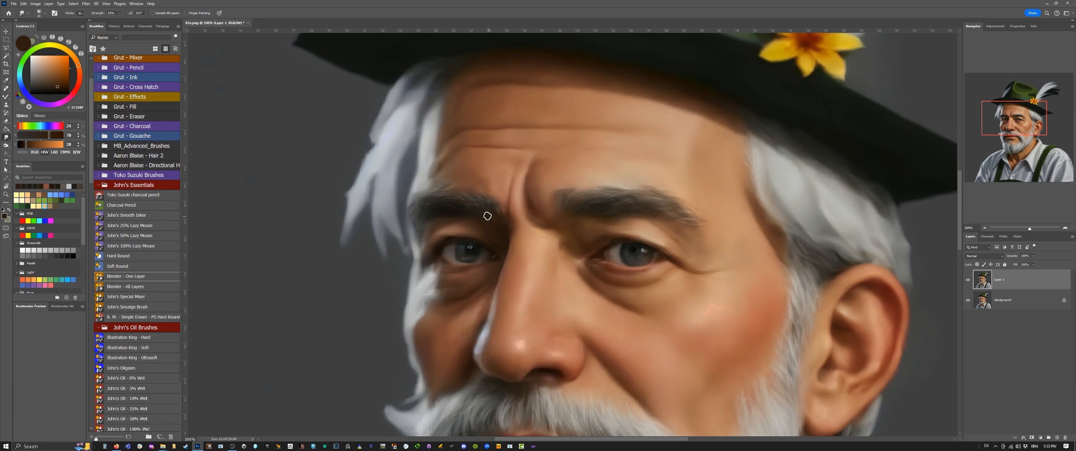
{"action": "right_click", "coordinate": [5, 137]}
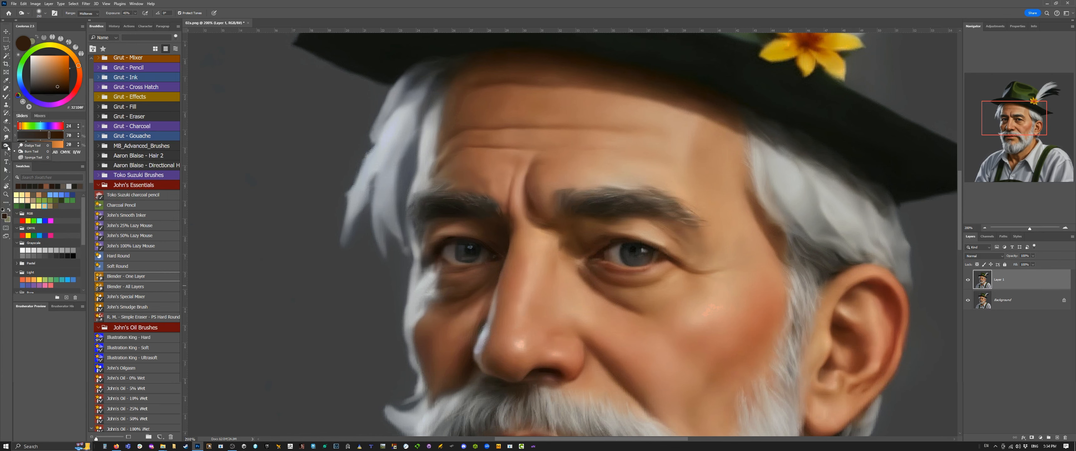
{"action": "left_click", "coordinate": [25, 144]}
{"action": "left_click_drag", "start_coordinate": [482, 199], "coordinate": [499, 213]}
Step: Paint sampled skin tones over the forehead above the brow and at the nose bridge with the John's Oilgeen brush
{"action": "left_click", "coordinate": [121, 367]}
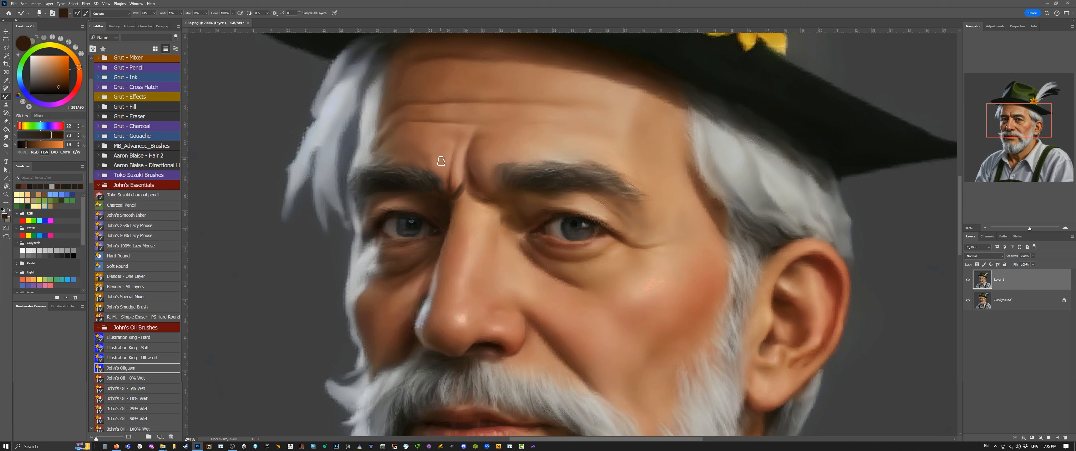
{"action": "left_click", "coordinate": [435, 152], "text": "alt"}
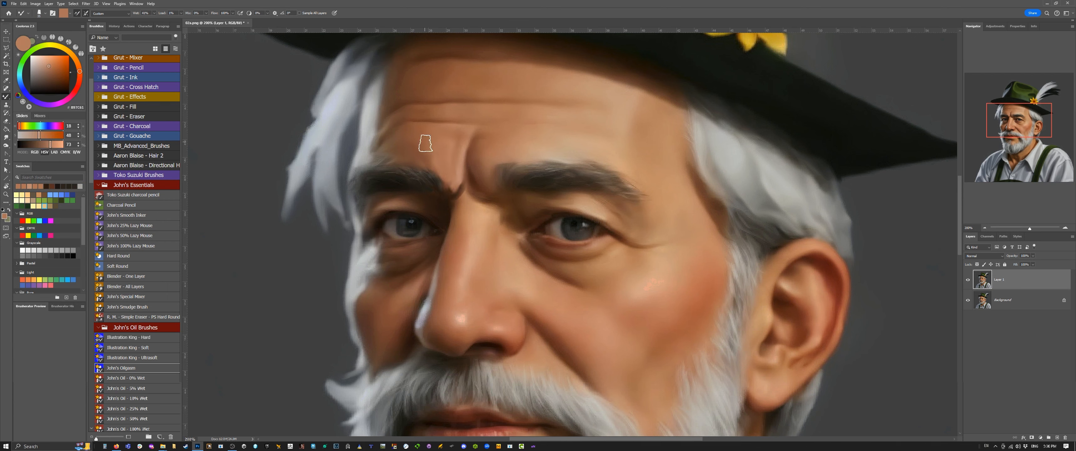
{"action": "left_click_drag", "start_coordinate": [425, 143], "coordinate": [425, 155]}
{"action": "left_click", "coordinate": [461, 205], "text": "alt"}
{"action": "left_click_drag", "start_coordinate": [461, 204], "coordinate": [459, 193]}
Step: Blend the new skin strokes above the eyebrow with the Blender - One Layer brush at an increased size
{"action": "left_click", "coordinate": [125, 276]}
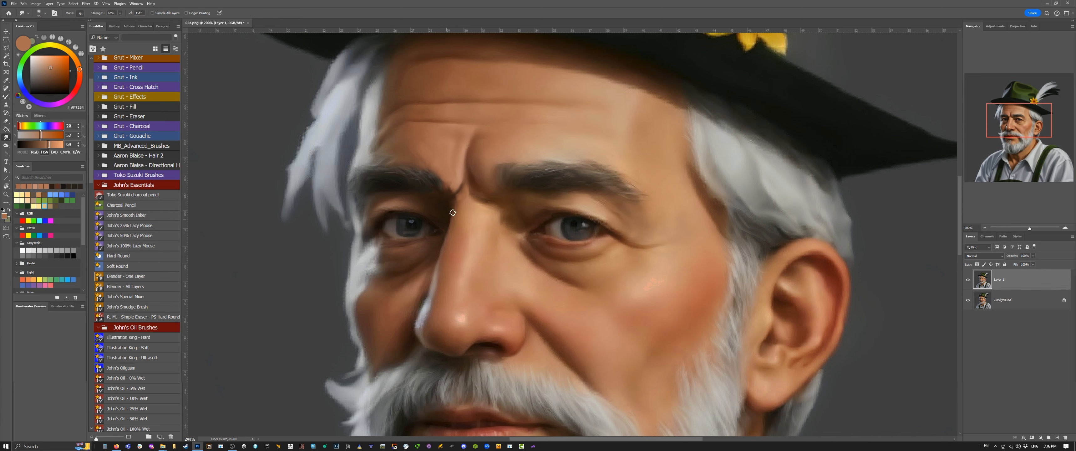
{"action": "key", "text": "bracketright"}
{"action": "key", "text": "bracketright"}
{"action": "left_click_drag", "start_coordinate": [431, 156], "coordinate": [421, 163]}
Step: Compare the retouched layer with the original portrait at a whole-image view by toggling its visibility
{"action": "key", "text": "ctrl+minus"}
{"action": "key", "text": "ctrl+minus"}
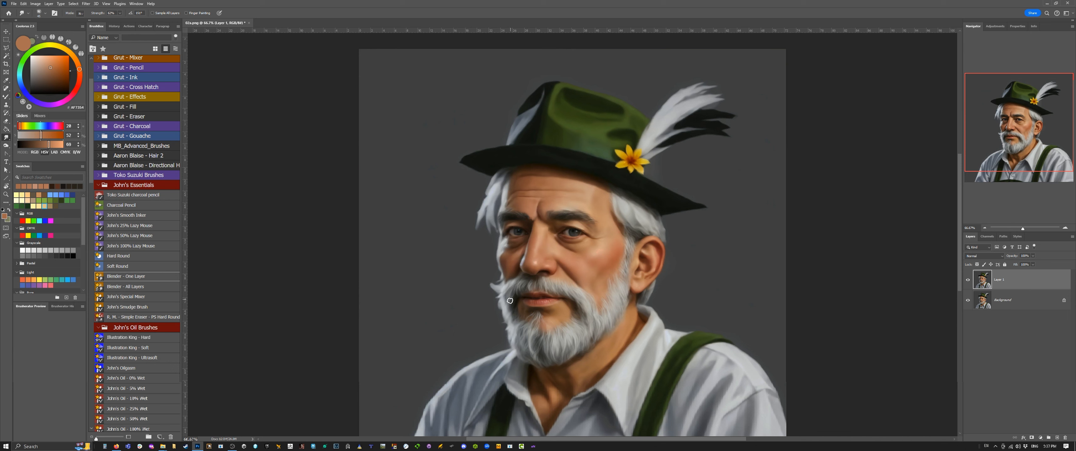
{"action": "left_click", "coordinate": [969, 283]}
Step: Save the retouched portrait with the Save As command
{"action": "left_click", "coordinate": [14, 4]}
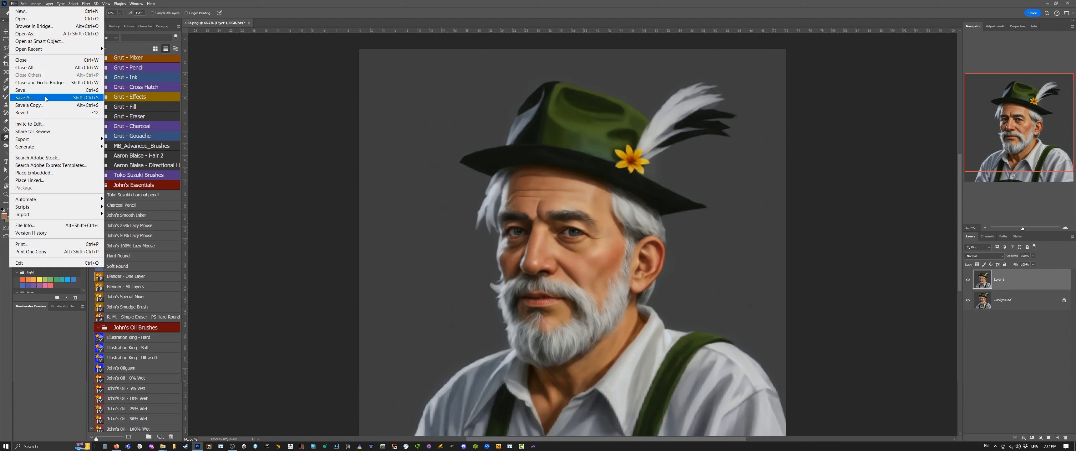
{"action": "left_click", "coordinate": [33, 99]}
{"action": "left_click", "coordinate": [140, 162]}
{"action": "left_click", "coordinate": [322, 291]}
{"action": "left_click", "coordinate": [553, 224]}
{"action": "left_click", "coordinate": [486, 164]}
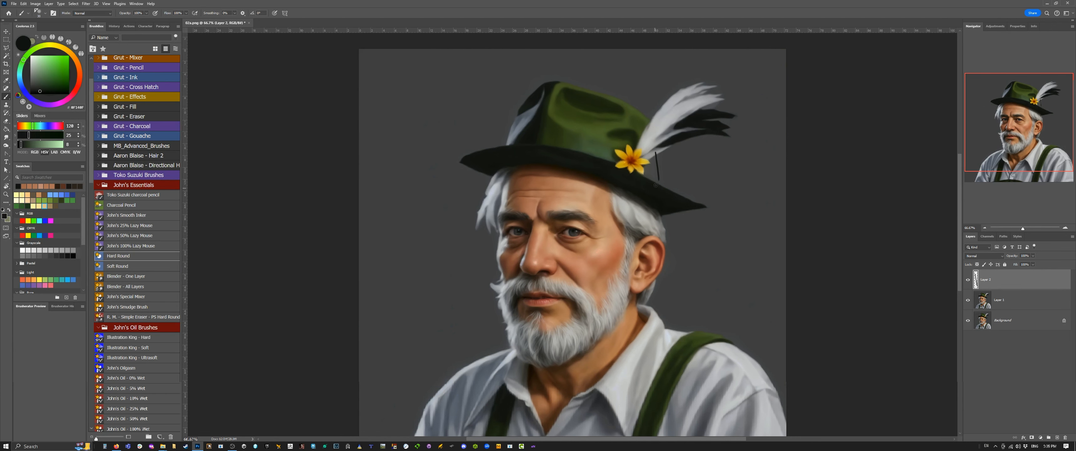
Step: Outline and fill the missing back of the hat's crown beside the flower on a separate layer with dark green sampled from the hat
{"action": "left_click", "coordinate": [621, 136], "text": "alt"}
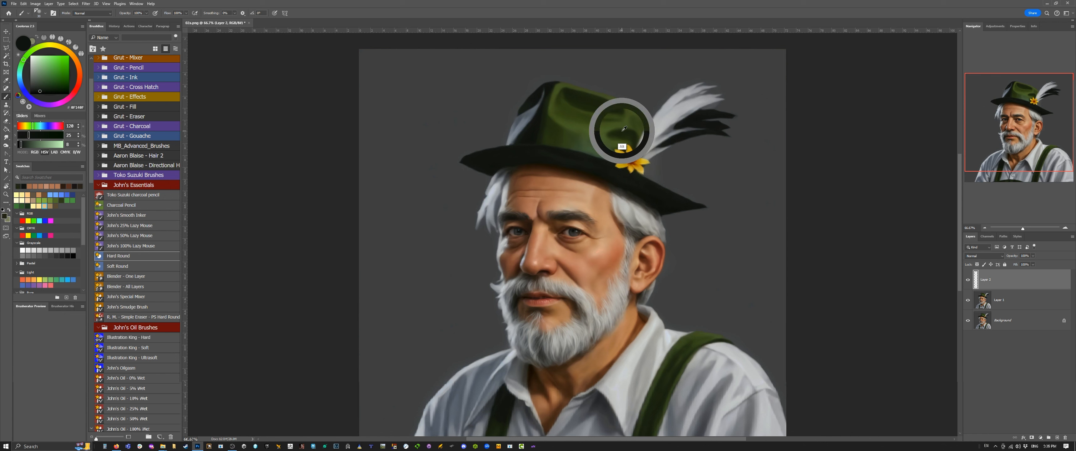
{"action": "left_click_drag", "start_coordinate": [655, 148], "coordinate": [661, 186]}
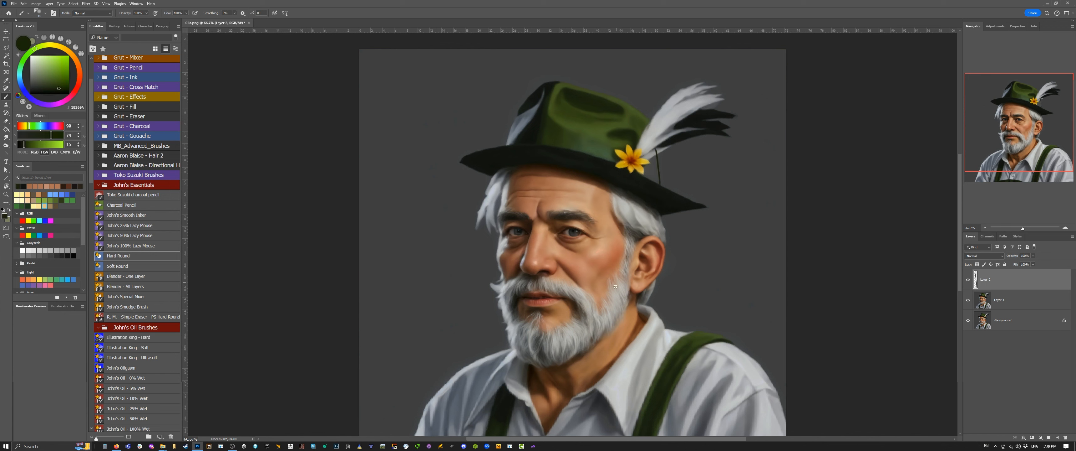
{"action": "key", "text": "]"}
{"action": "key", "text": "]"}
{"action": "key", "text": "]"}
{"action": "mouse_move", "coordinate": [658, 177]}
{"action": "left_mouse_down"}
{"action": "mouse_move", "coordinate": [651, 159]}
{"action": "mouse_move", "coordinate": [649, 181]}
{"action": "mouse_move", "coordinate": [647, 152]}
{"action": "left_mouse_up"}
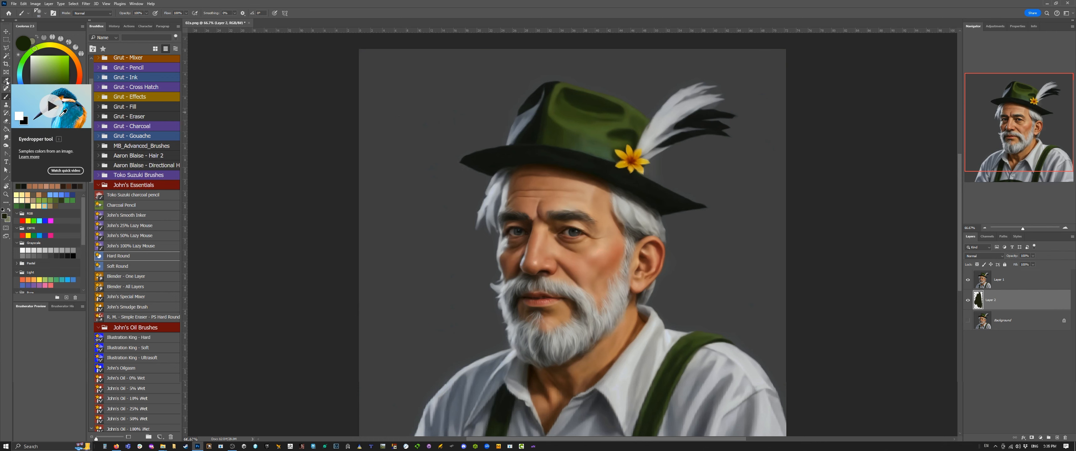
Step: Add a grey backdrop layer below the man and shade the back of the hat's crown behind the flower with sampled greens
{"action": "left_click", "coordinate": [7, 55]}
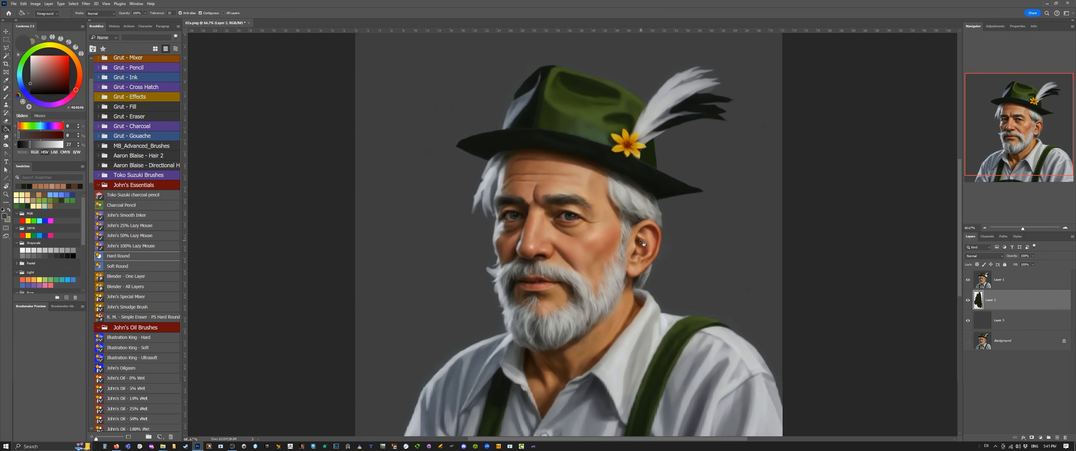
{"action": "left_click", "coordinate": [634, 126], "text": "alt"}
{"action": "left_click", "coordinate": [631, 97], "text": "alt"}
{"action": "key", "text": "bracketleft"}
{"action": "key", "text": "bracketleft"}
{"action": "key", "text": "bracketleft"}
{"action": "key", "text": "bracketleft"}
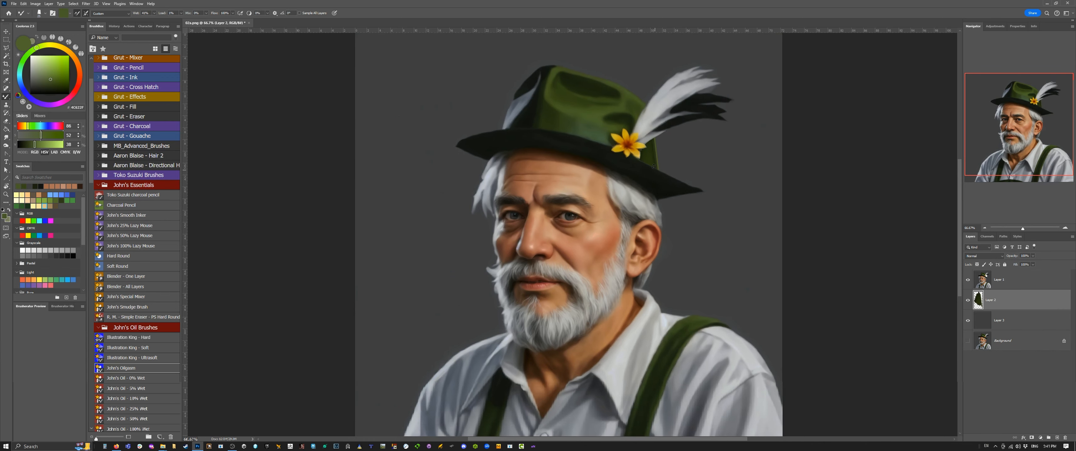
{"action": "left_click_drag", "start_coordinate": [654, 143], "coordinate": [656, 204]}
{"action": "left_click", "coordinate": [641, 149], "text": "alt"}
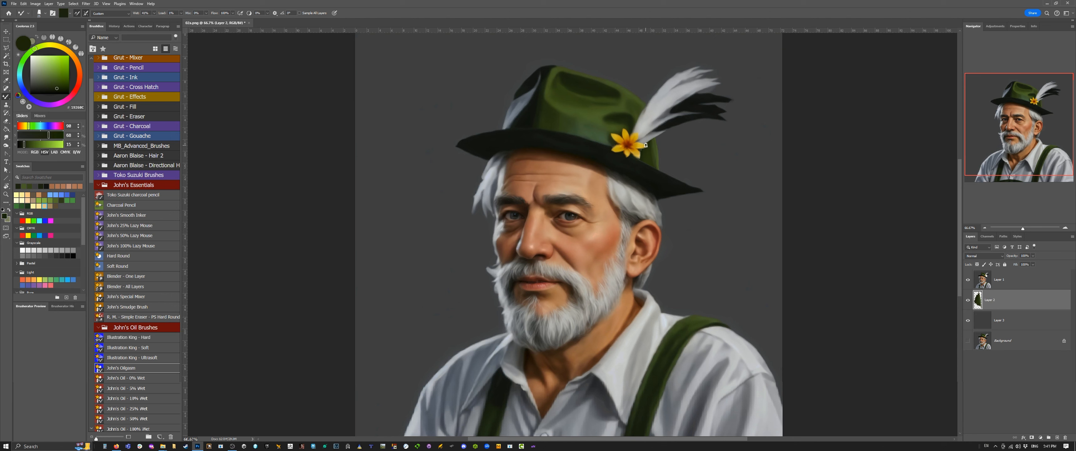
Step: Merge the portrait layer with the painted hat layer and the grey backdrop layer, leaving the original background separate
{"action": "key", "text": "r"}
{"action": "left_click", "coordinate": [1004, 286]}
{"action": "key", "text": "ctrl+e"}
{"action": "key", "text": "ctrl+e"}
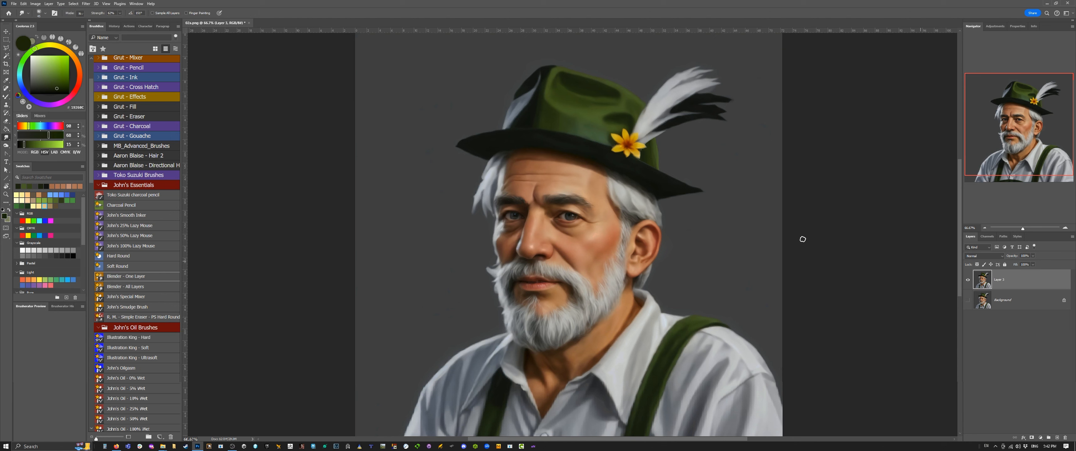